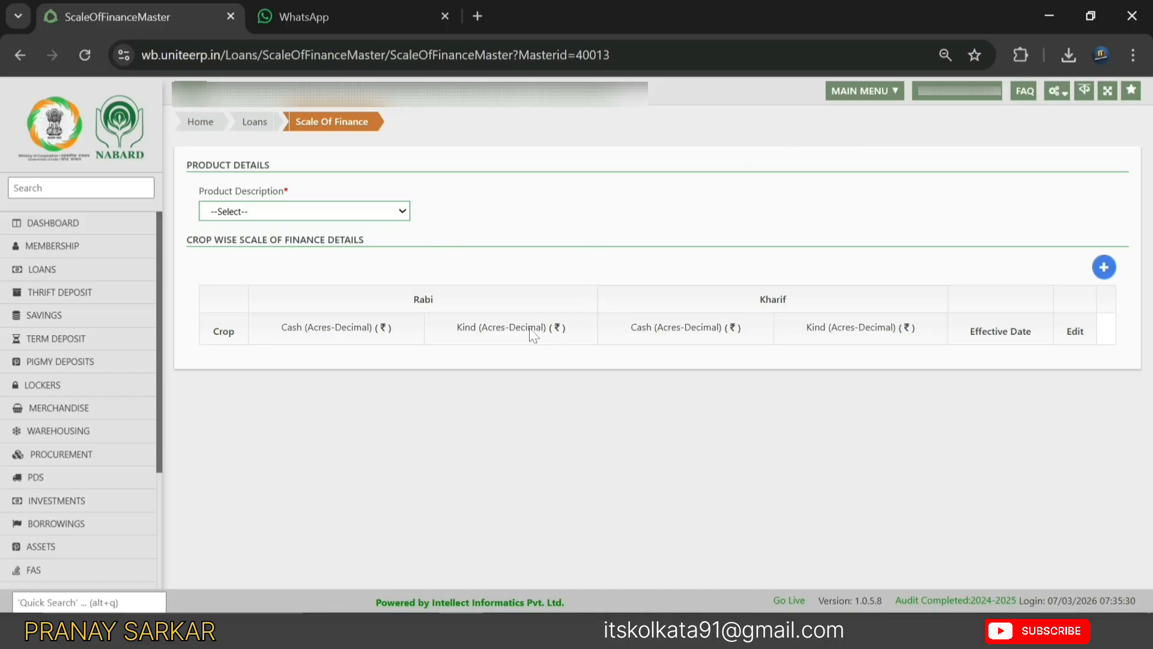
# - Select KCC 1 as the product and begin a new scale of finance entry
pyautogui.click(188, 195)
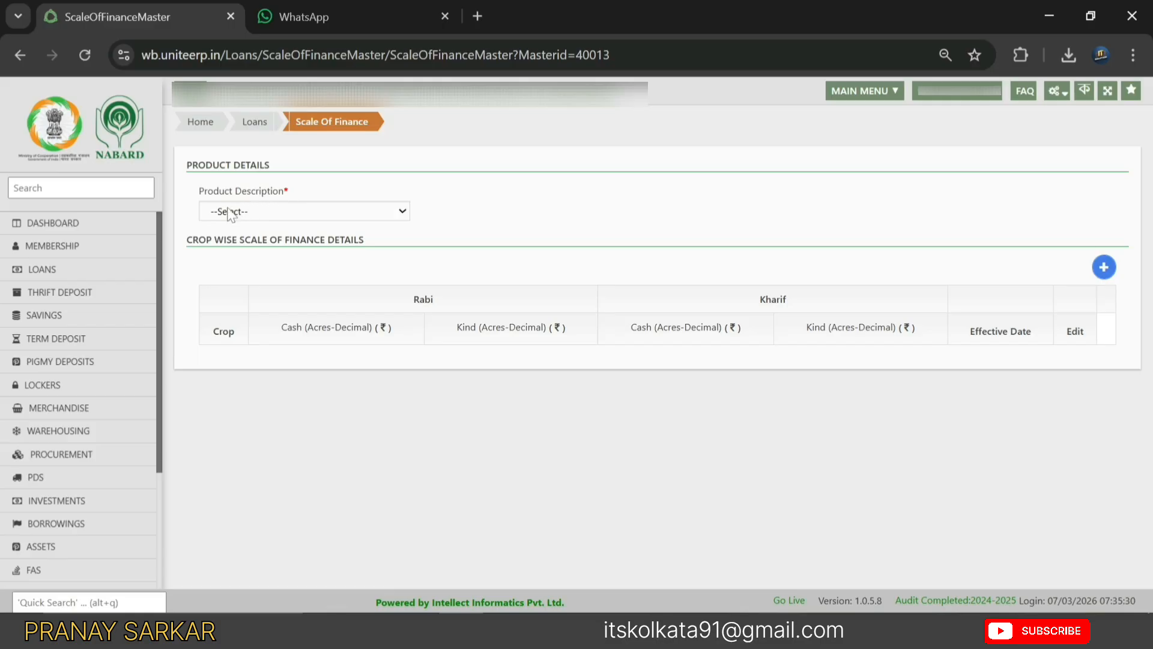
pyautogui.click(246, 215)
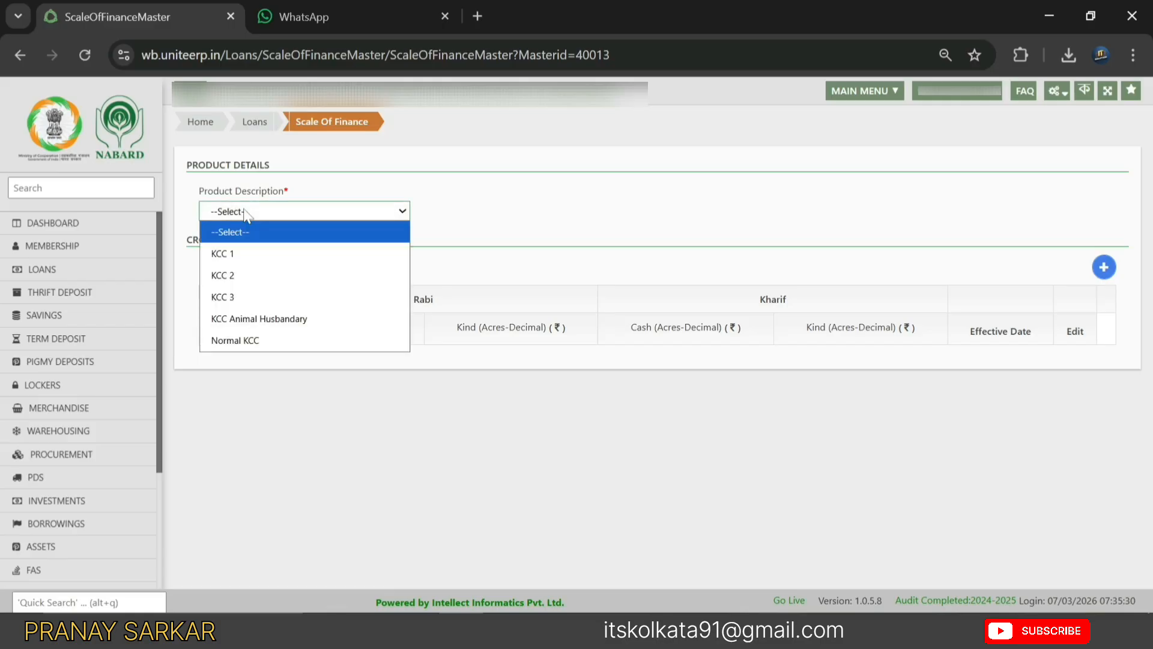
pyautogui.click(246, 255)
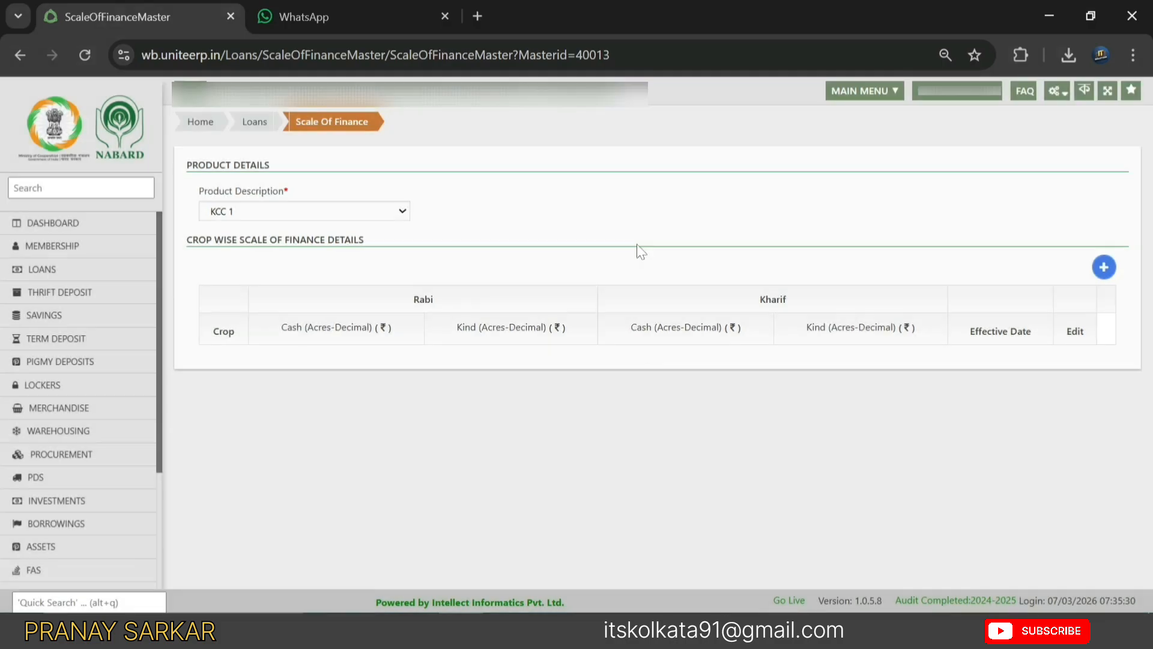
pyautogui.click(1105, 270)
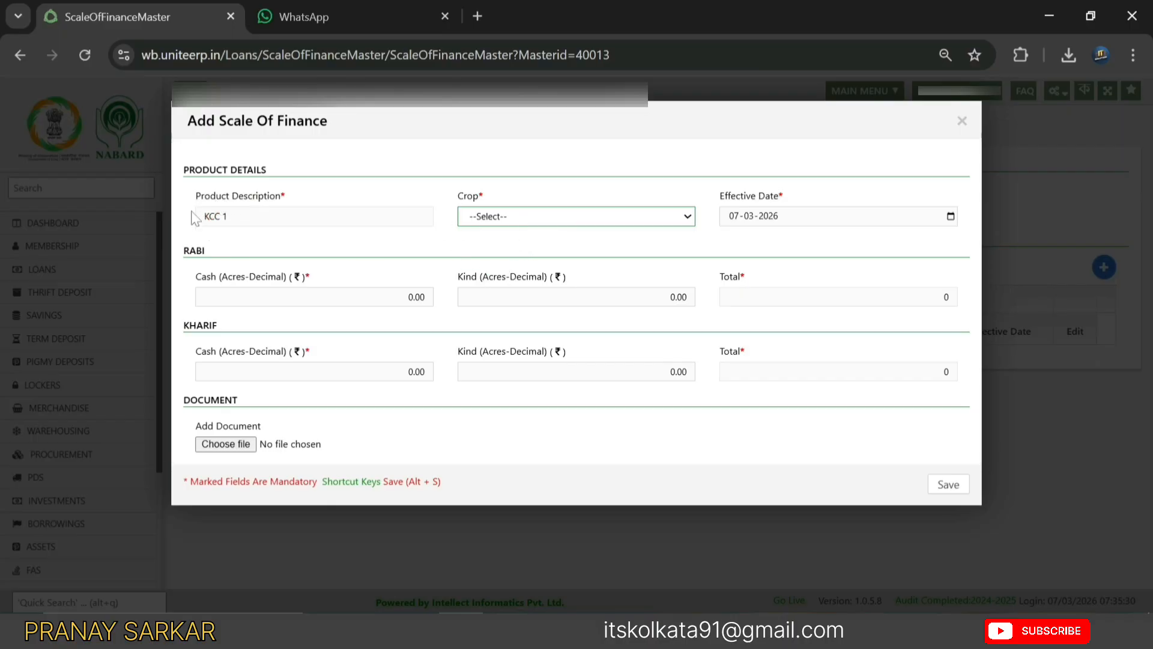
# - Choose the Elephant - foot crop and enter 160000 as the Rabi cash amount
pyautogui.click(508, 220)
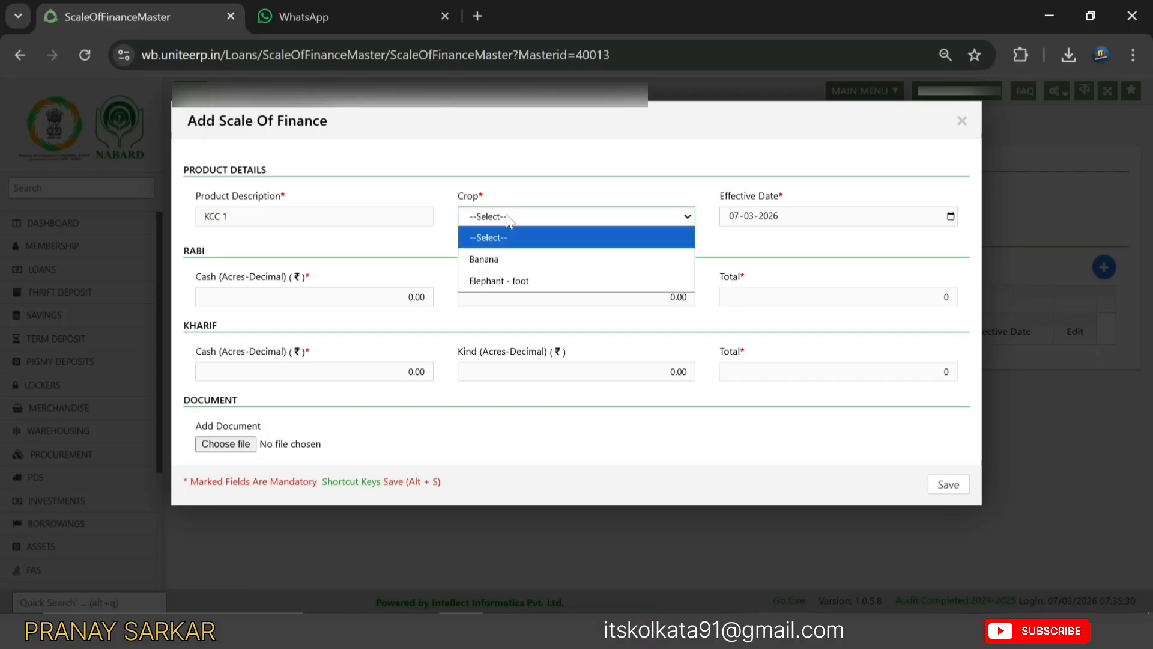
pyautogui.click(511, 281)
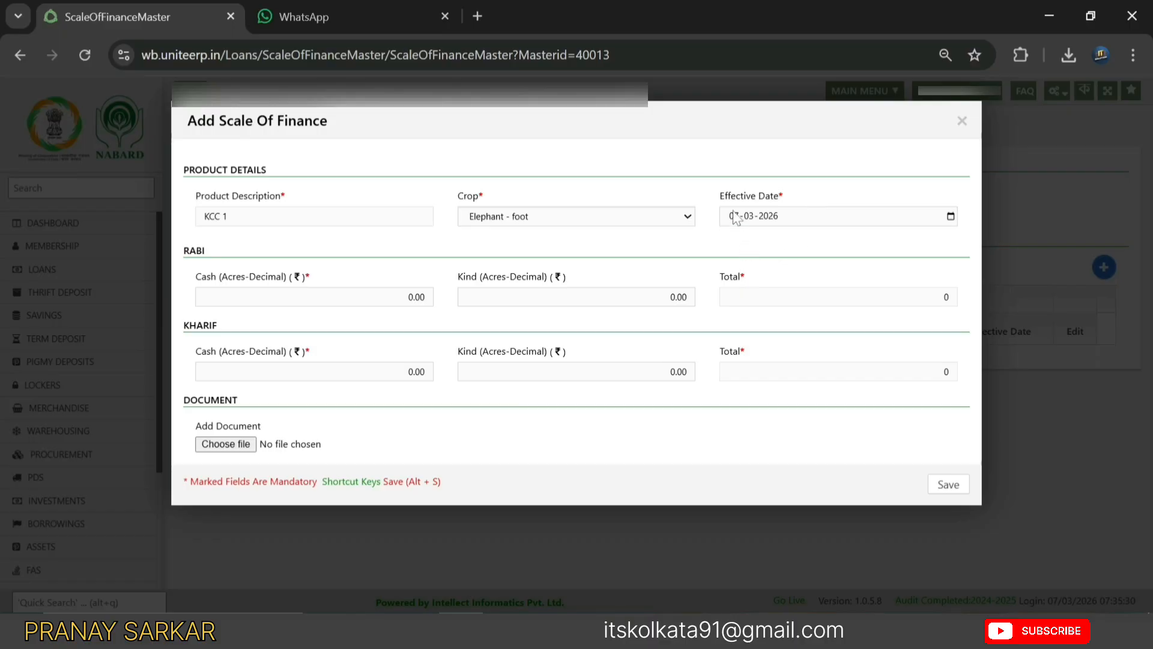
pyautogui.click(334, 295)
pyautogui.click(360, 297)
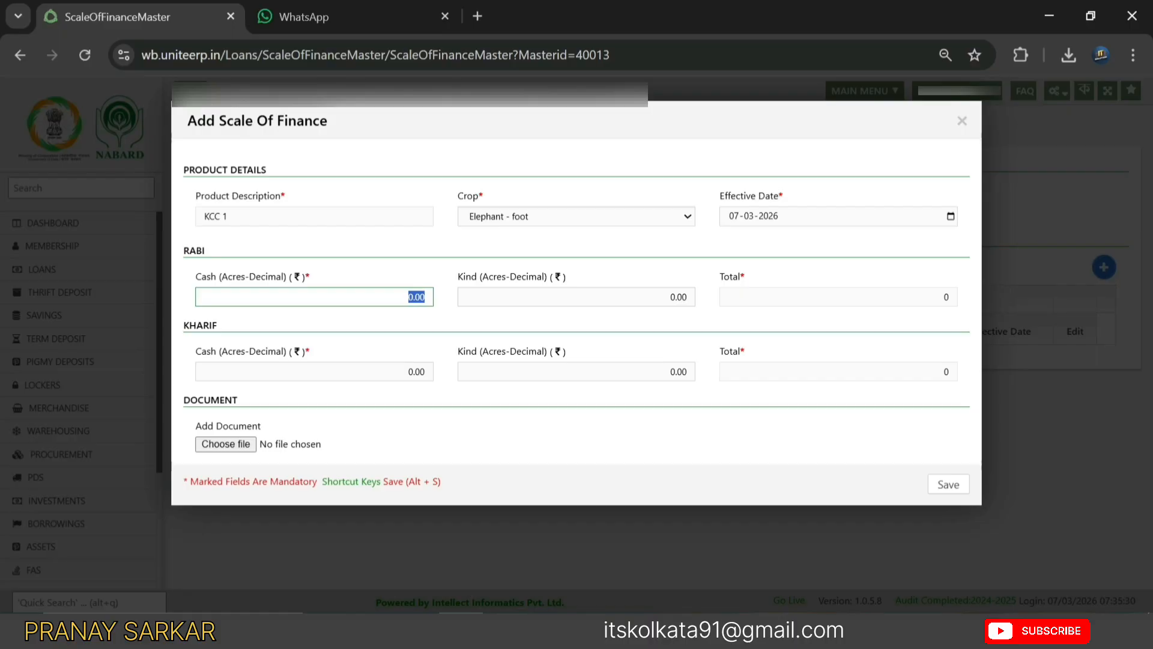
pyautogui.write('160000')
pyautogui.press('Return')
# - Save the scale of finance entry, acknowledge the success message and close the form
pyautogui.click(948, 484)
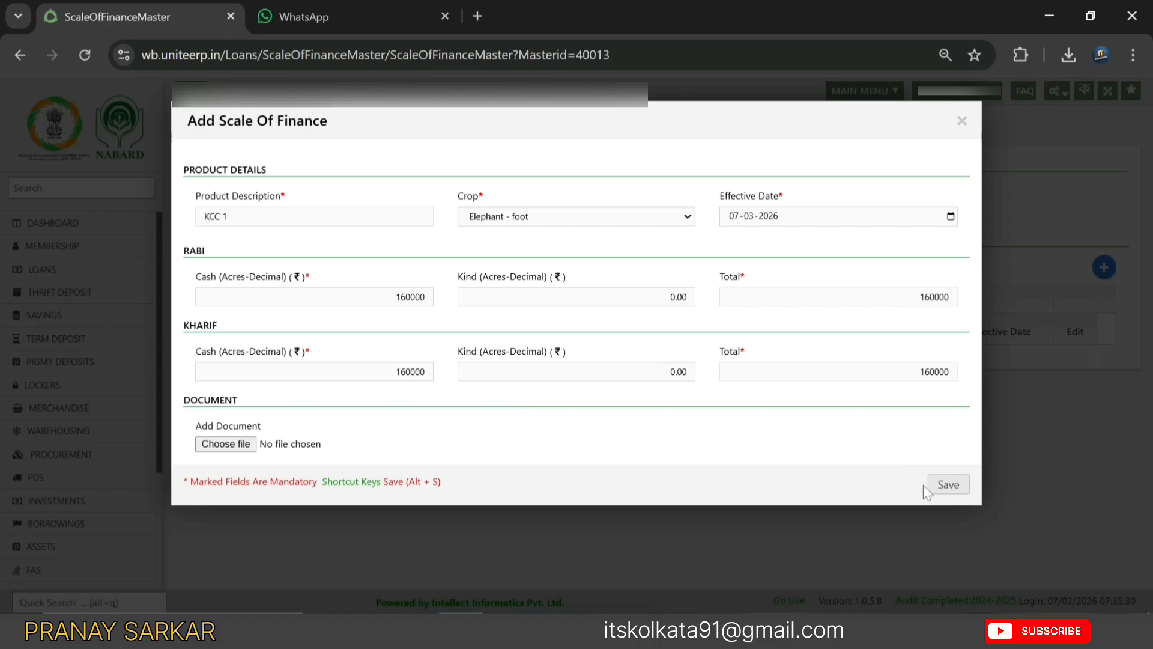
pyautogui.click(949, 484)
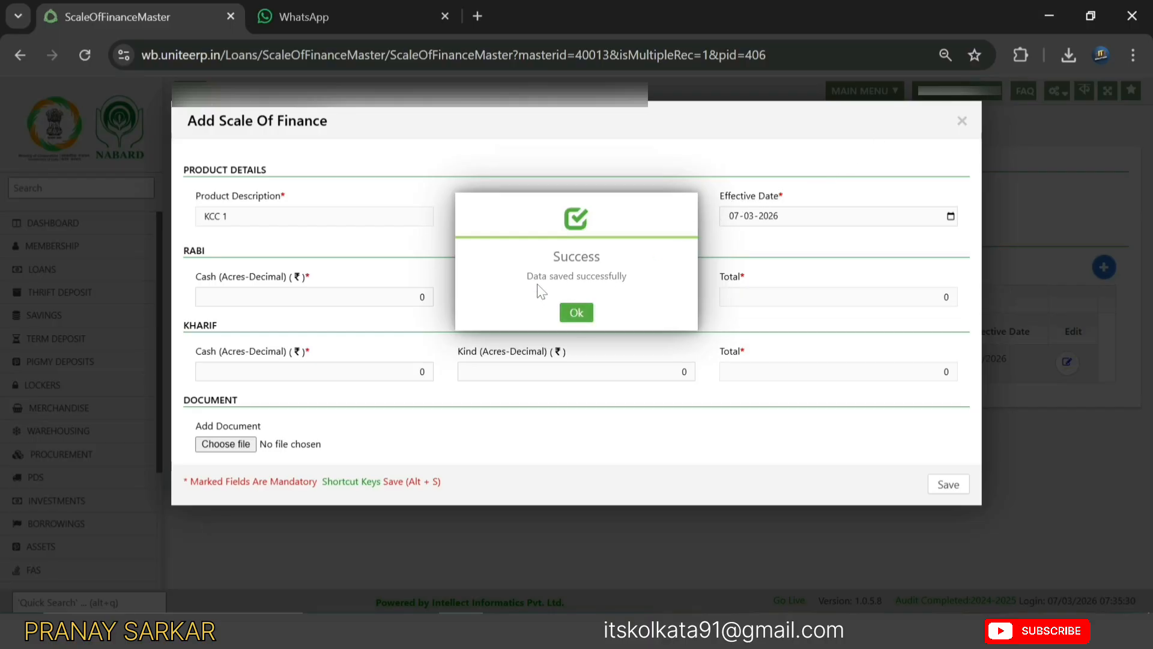
pyautogui.click(575, 309)
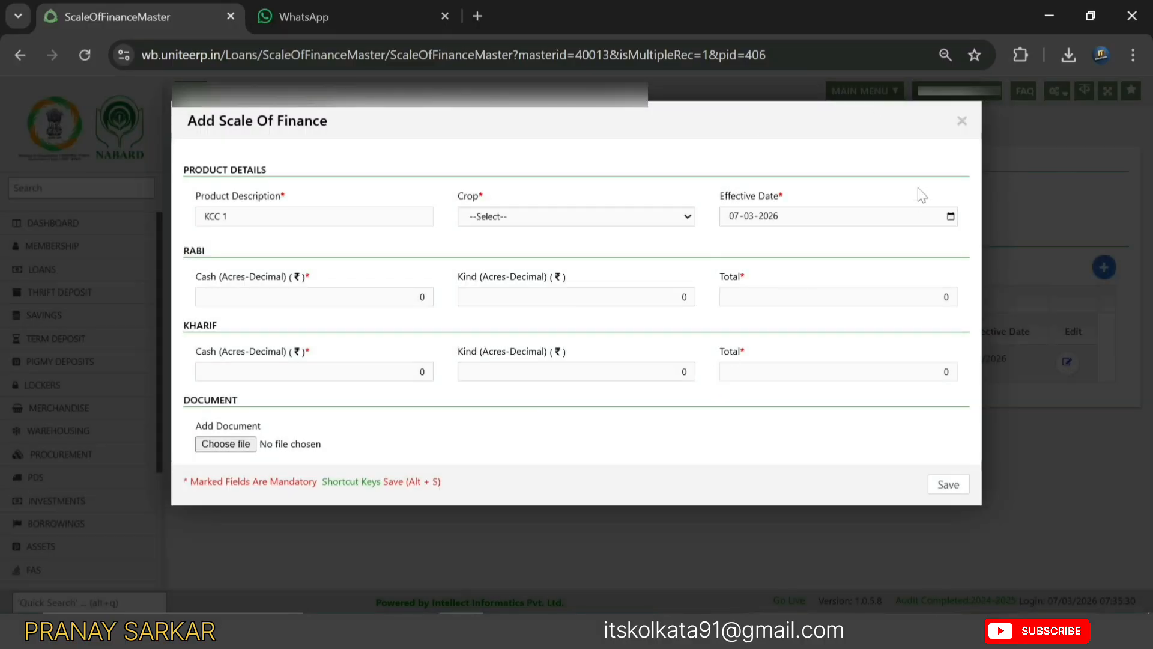
pyautogui.click(962, 122)
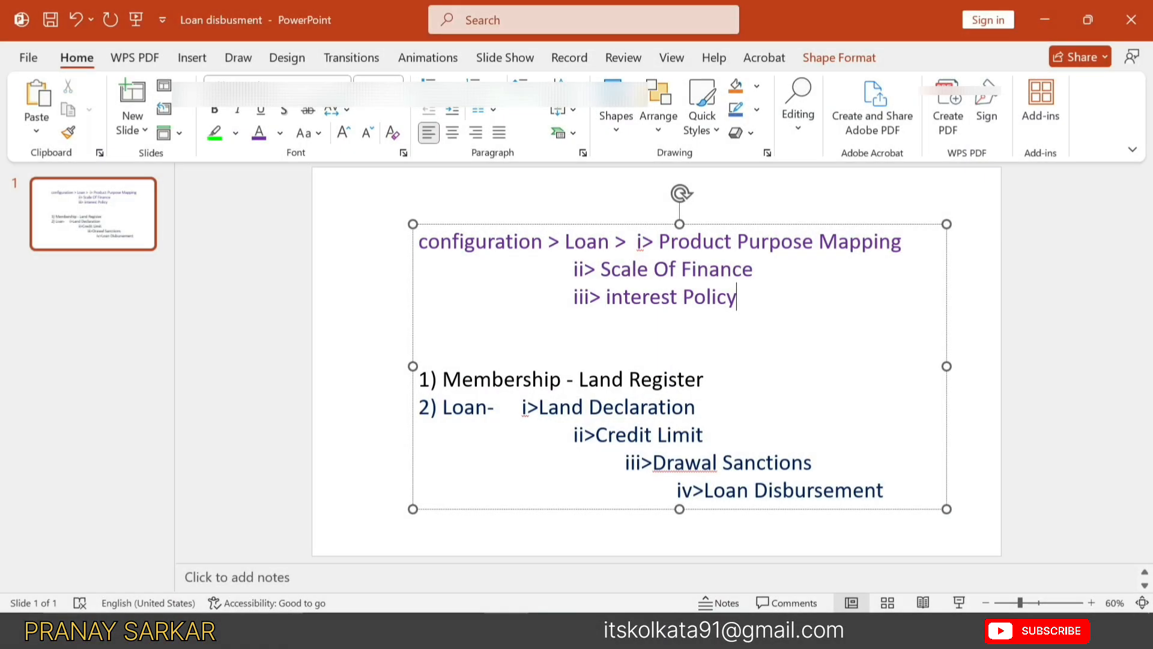
# - Check the interest Policy step on the PowerPoint slide, then return to Unite ERP
pyautogui.hotkey('ctrl', 'shift', 'Left')
pyautogui.hotkey('ctrl', 'shift', 'Left')
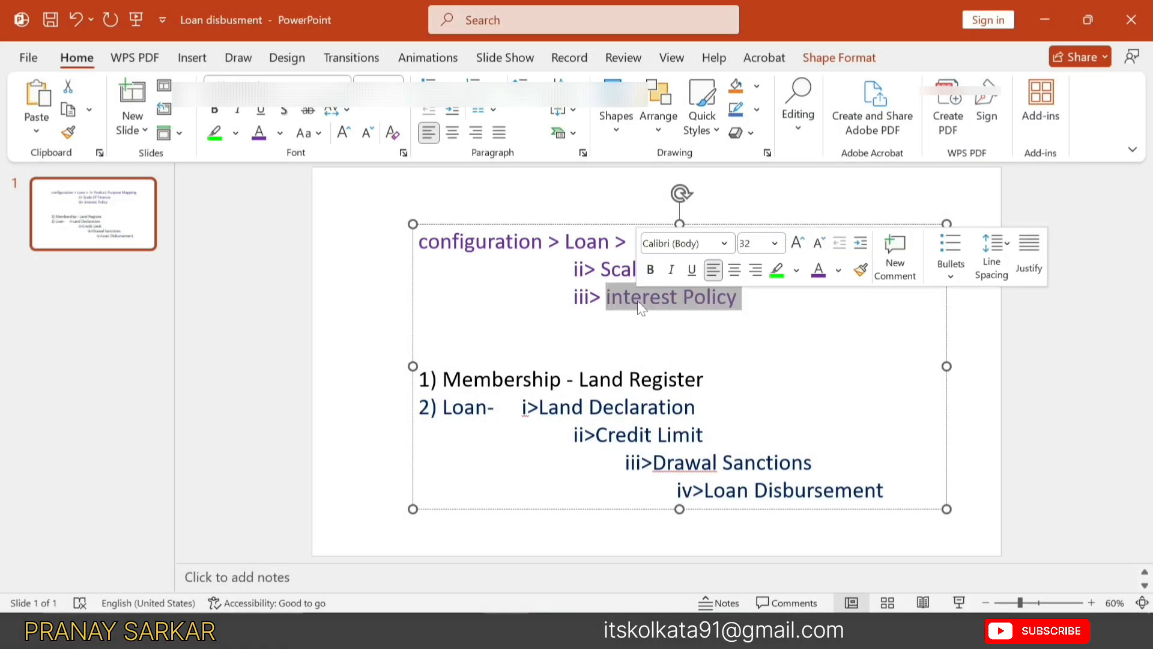
pyautogui.press('Down')
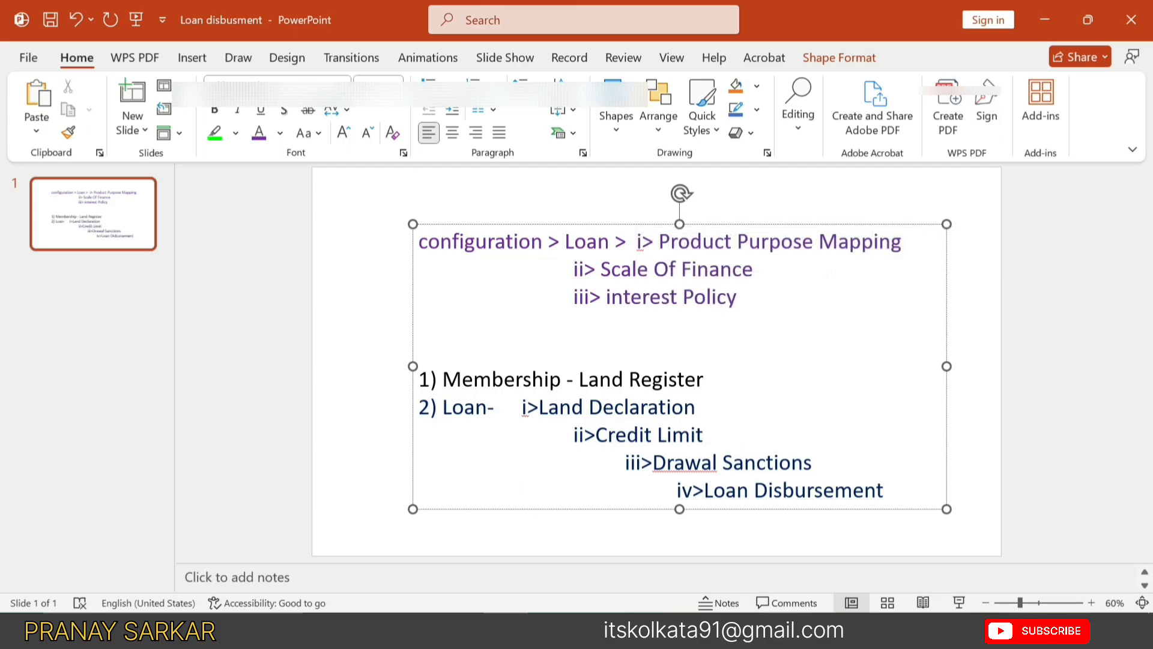
pyautogui.hotkey('alt', 'Tab')
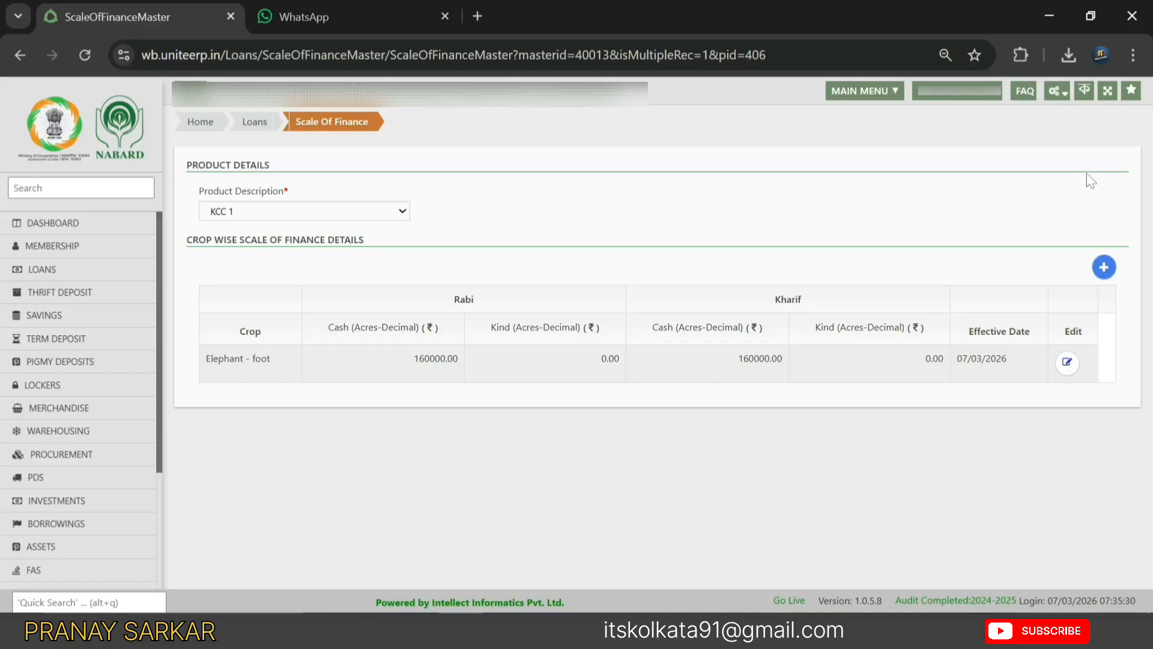
# - Go to Configuration > Loans > Interest Policy from the gear menu
pyautogui.click(1059, 92)
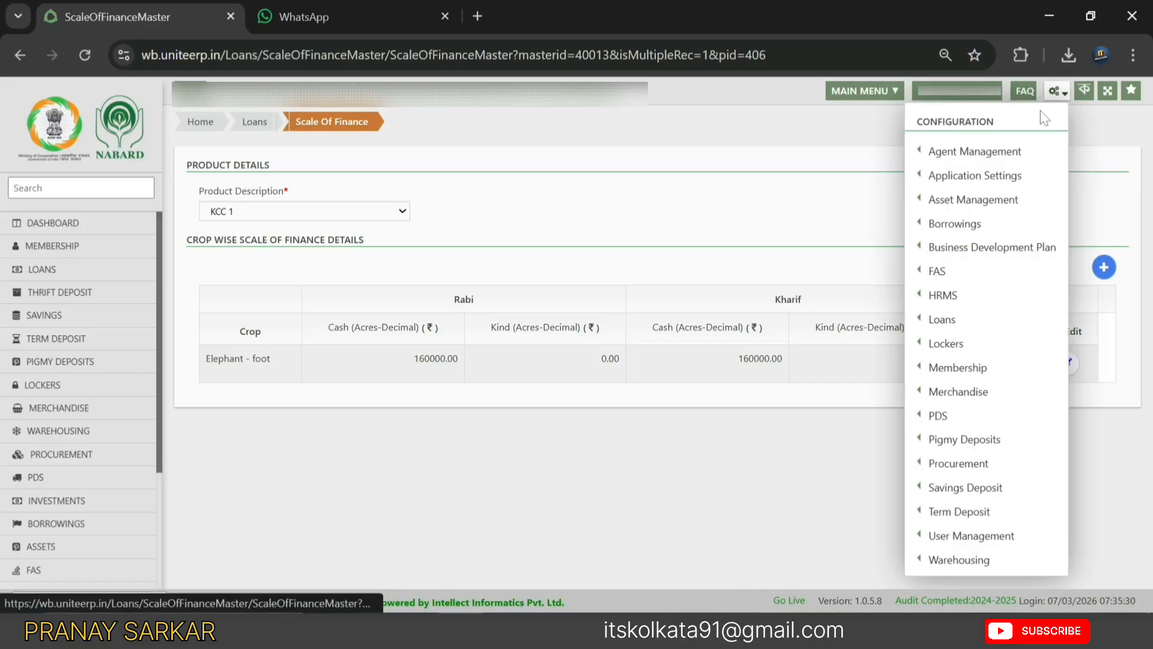
pyautogui.moveTo(956, 371)
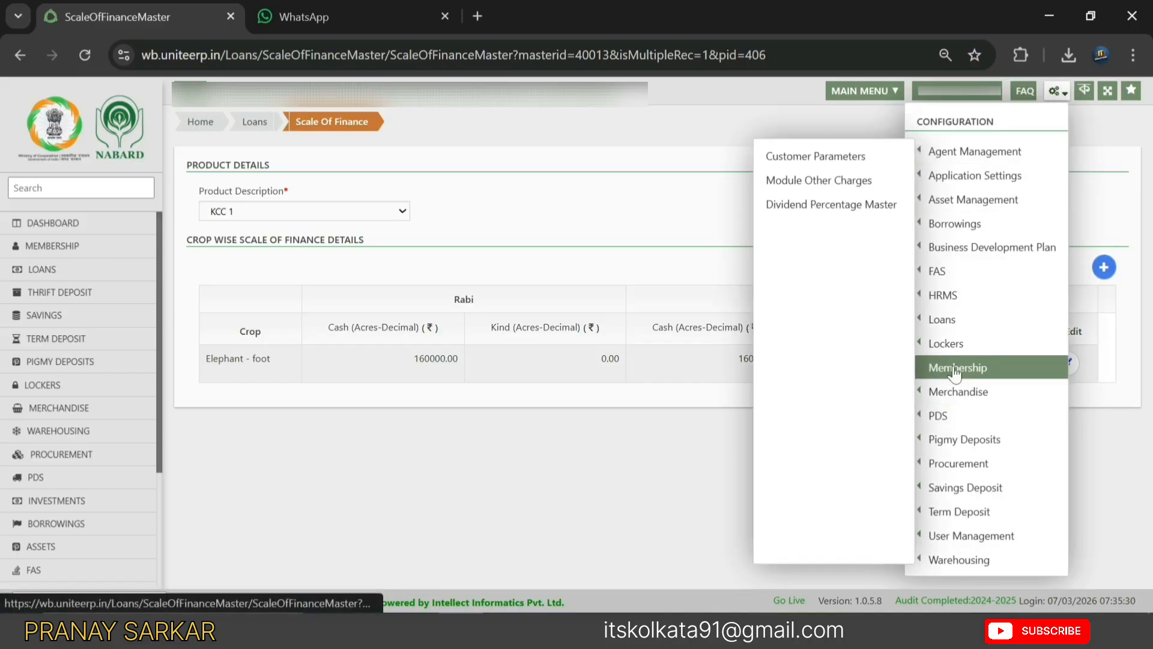
pyautogui.moveTo(955, 319)
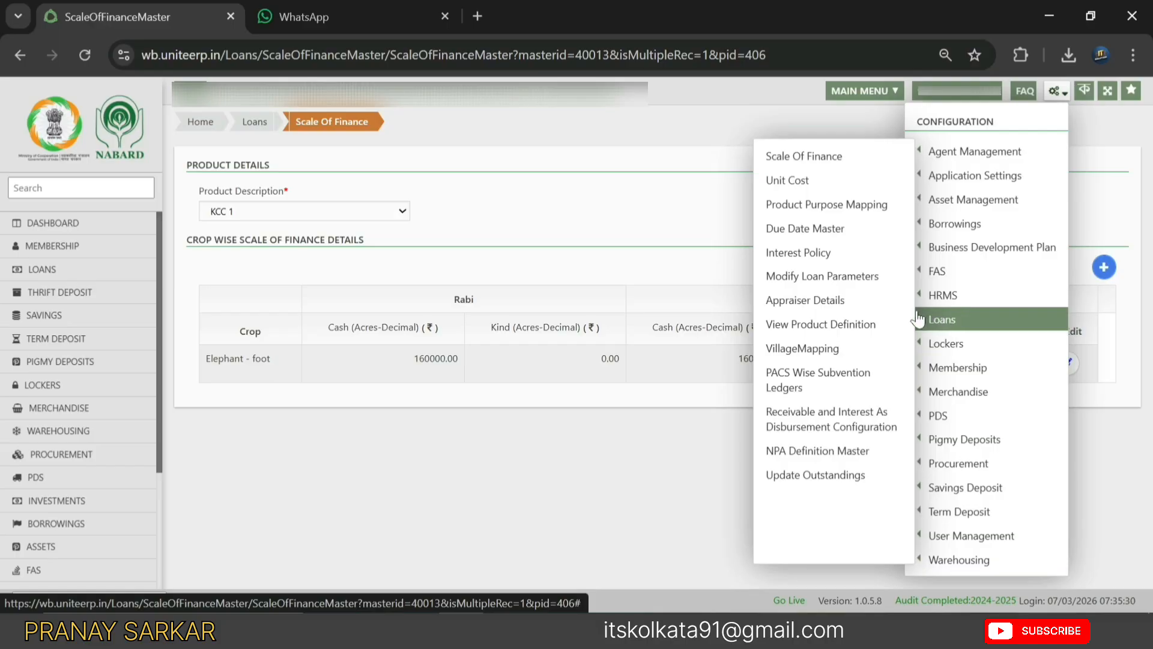
pyautogui.click(848, 257)
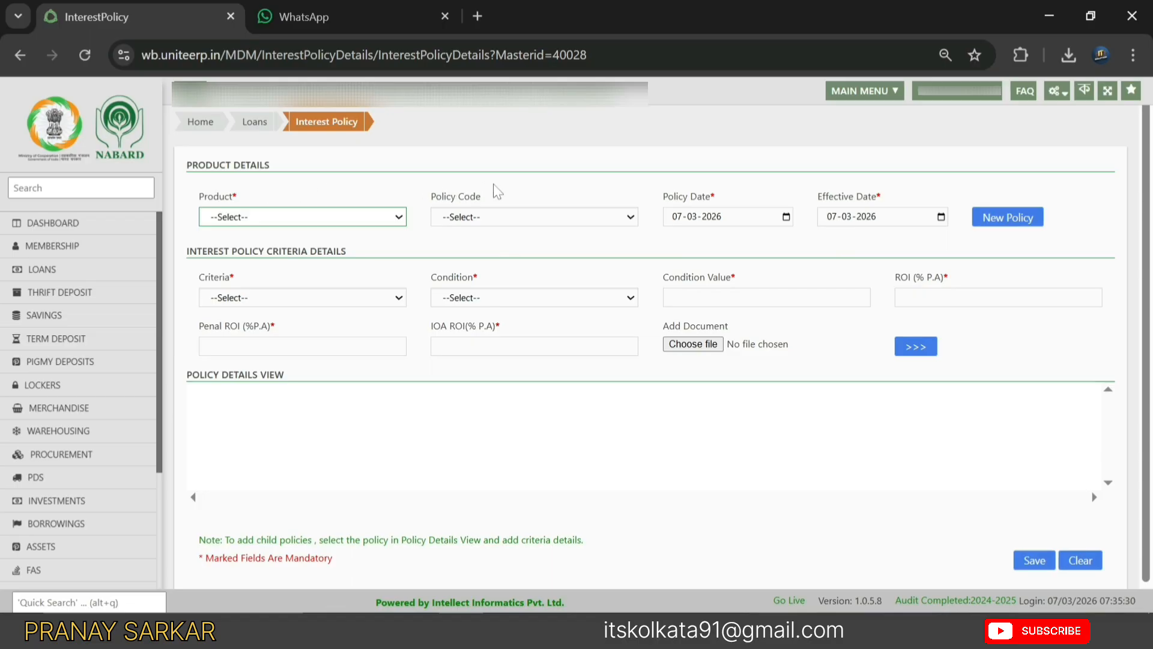
# - Select KCC 1 as the product, name the policy 'Elephant foot', and close the WhatsApp tab
pyautogui.click(237, 216)
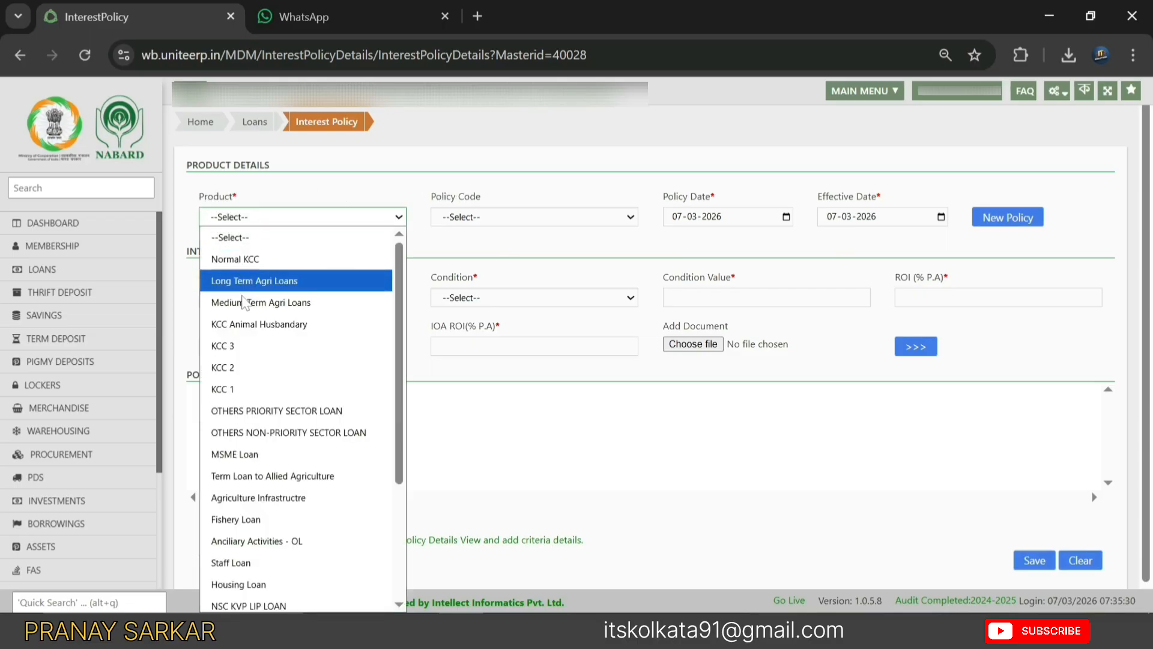
pyautogui.click(253, 388)
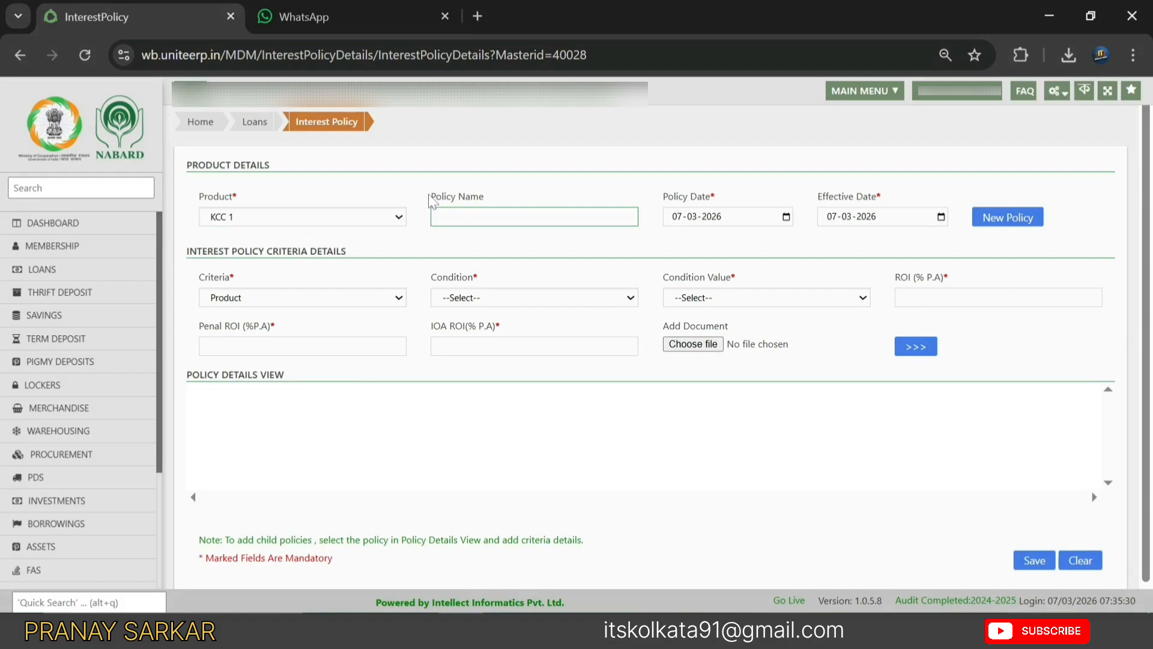
pyautogui.moveTo(432, 197); pyautogui.dragTo(535, 208)
pyautogui.click(535, 213)
pyautogui.write('Elephant foot')
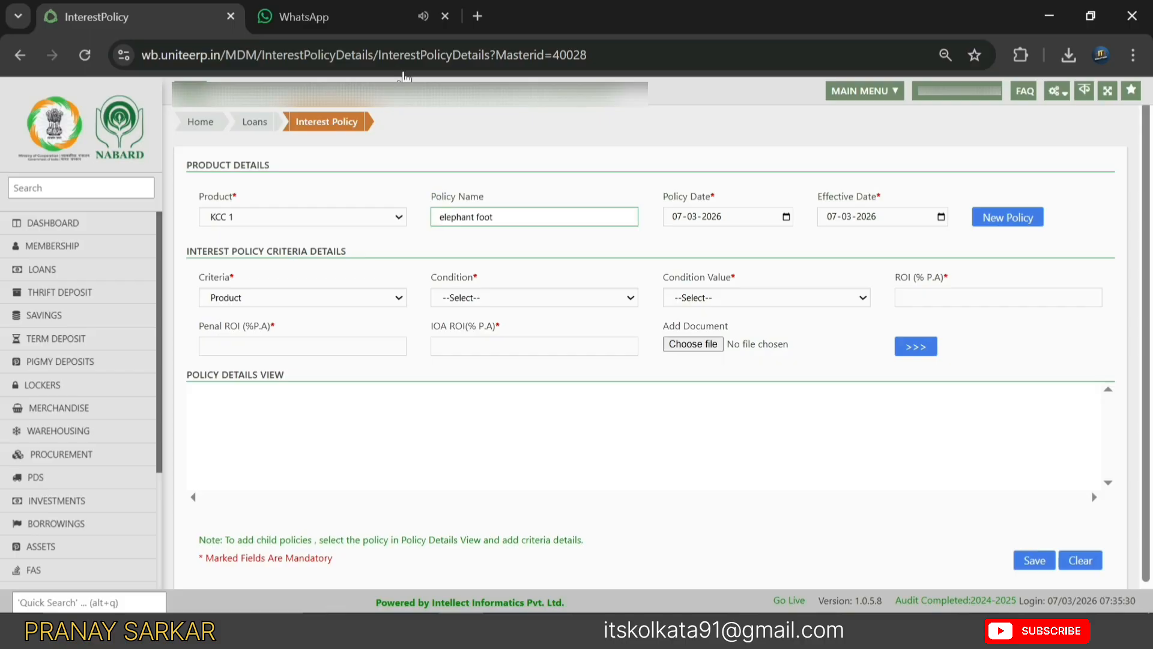
pyautogui.click(445, 16)
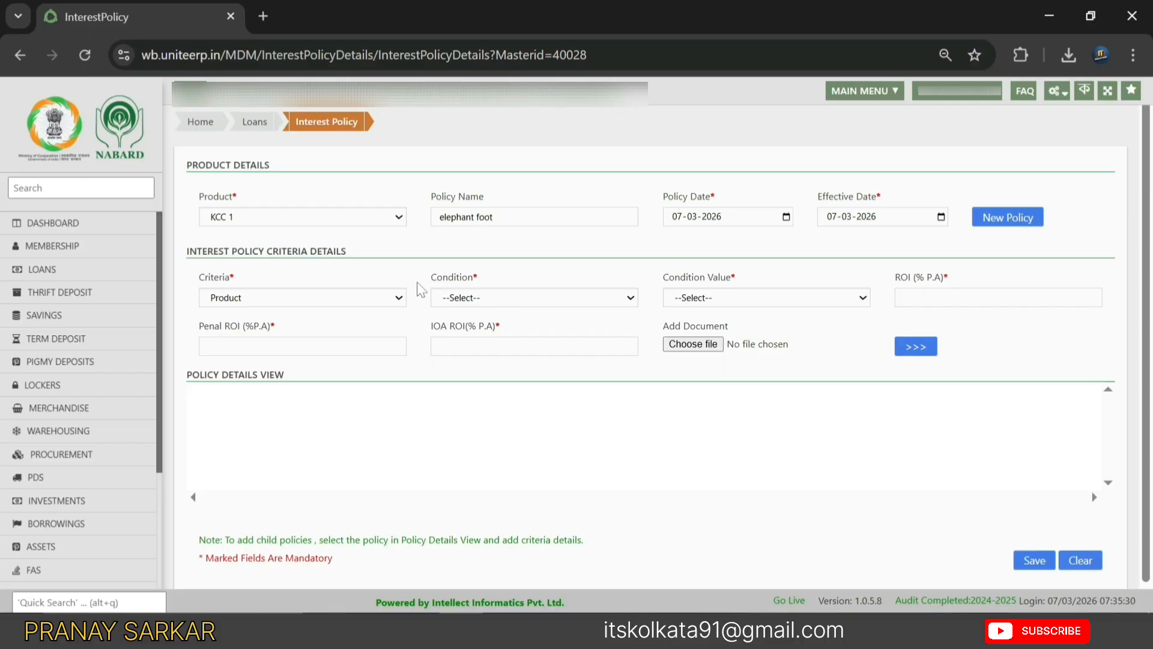
# - Set the policy criterion to Product Equals KCC 1
pyautogui.click(473, 301)
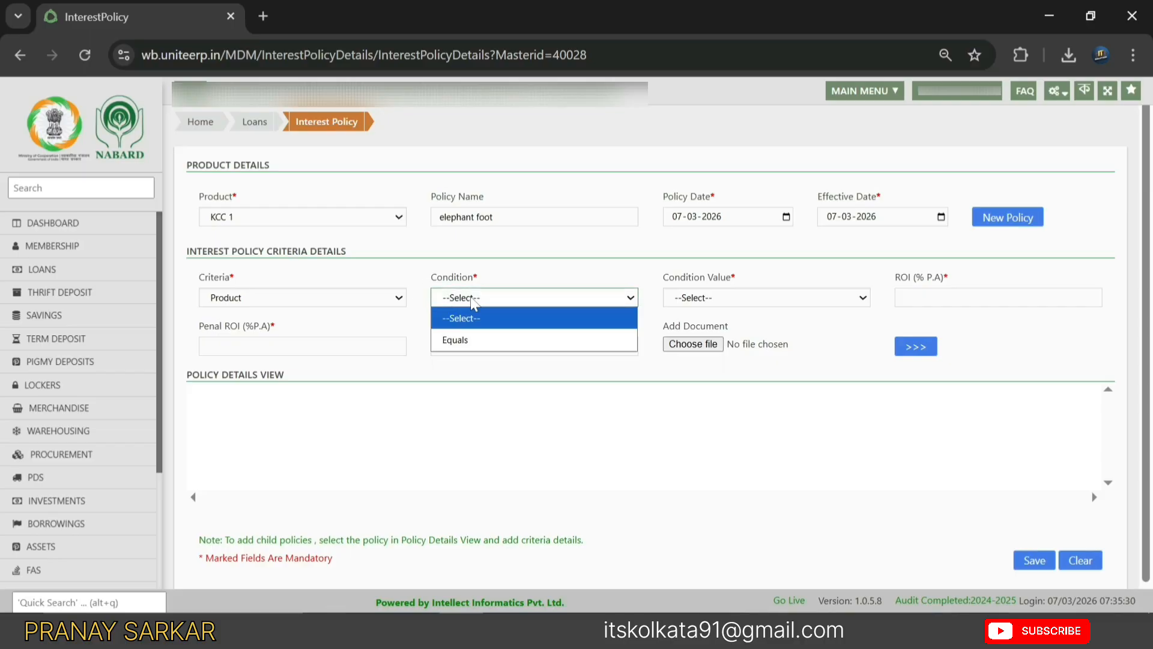
pyautogui.click(461, 339)
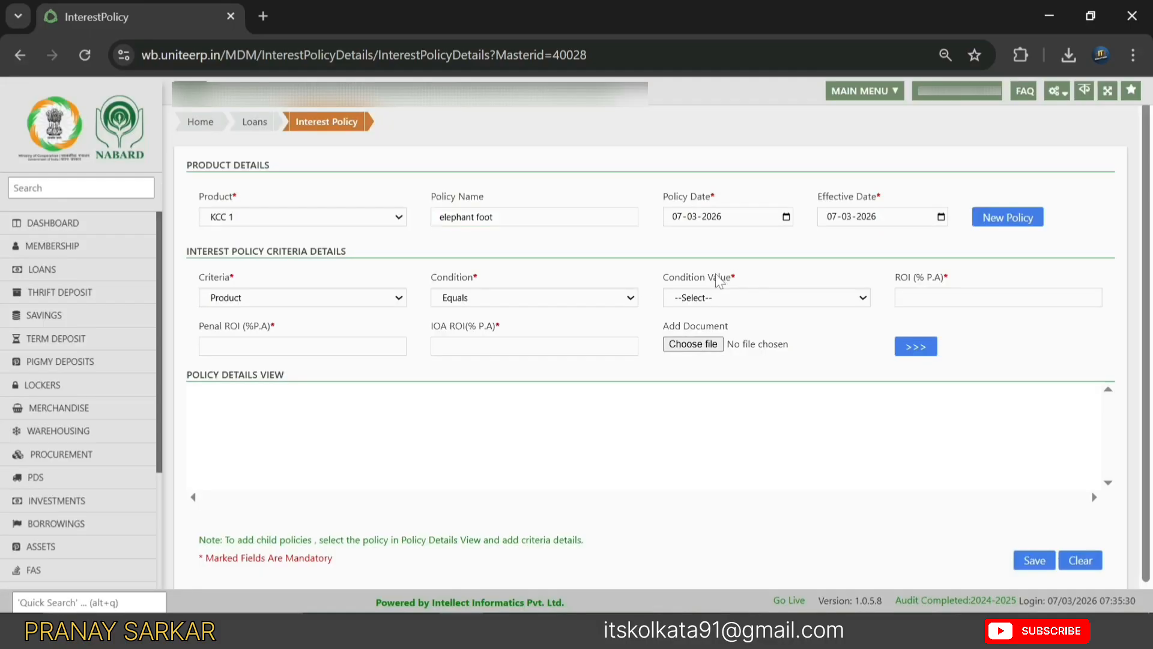
pyautogui.click(706, 298)
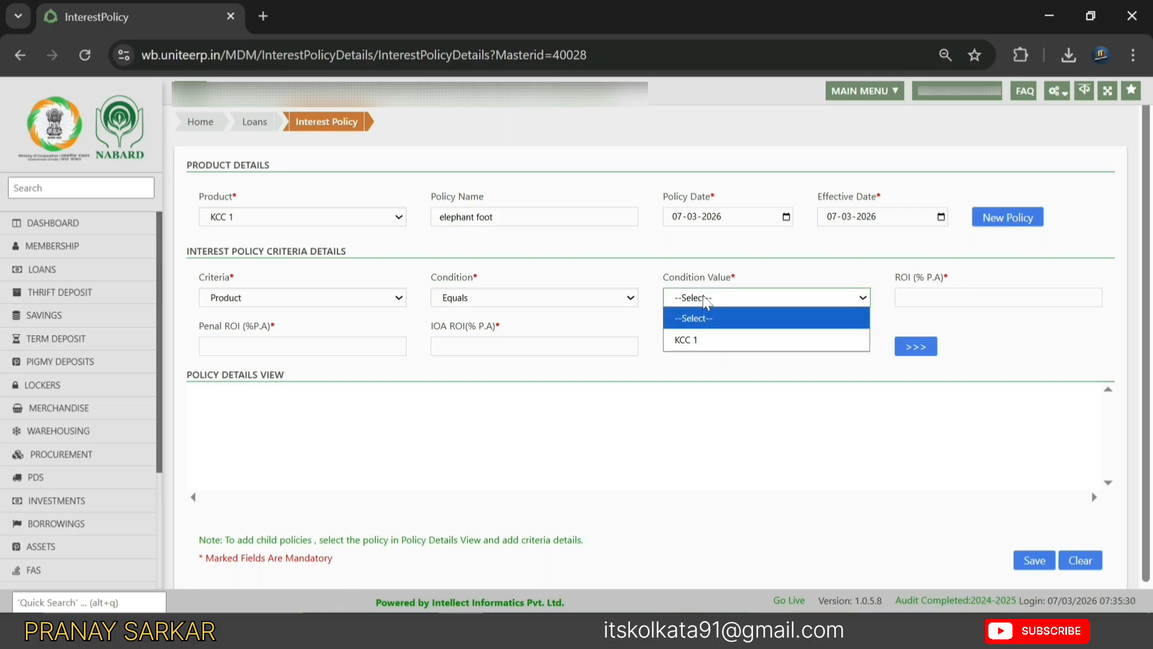
pyautogui.click(703, 339)
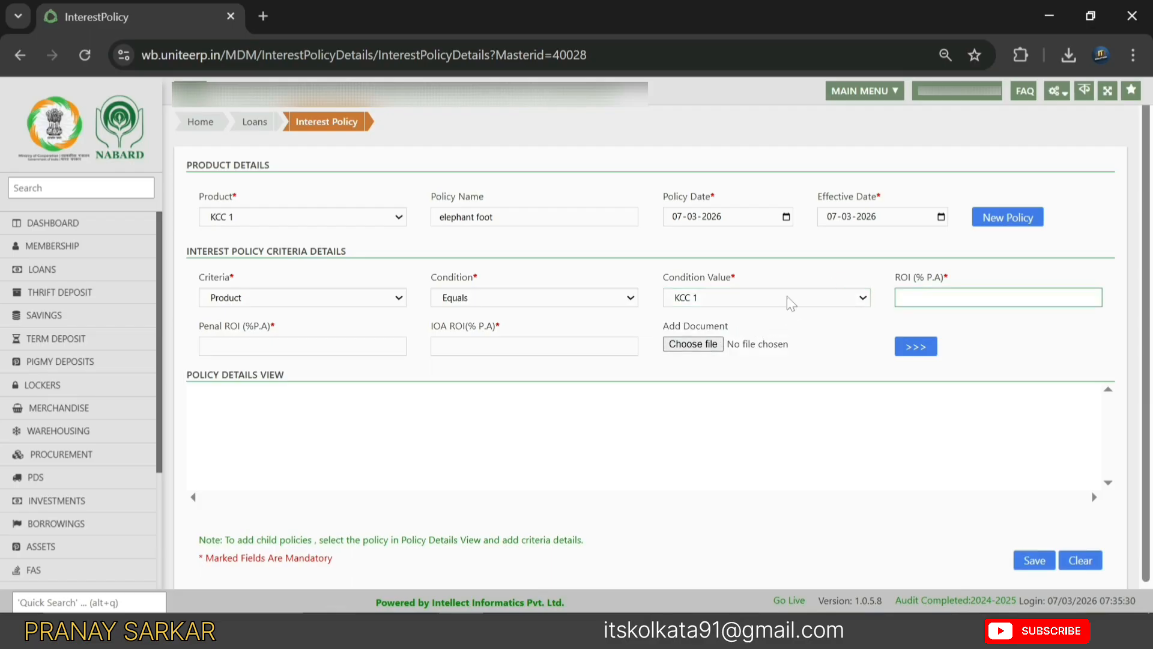
# - Enter ROI 7, penal ROI 4.5 and IOA ROI 11.5, and add the rate criterion
pyautogui.click(919, 330)
pyautogui.write('7')
pyautogui.click(491, 404)
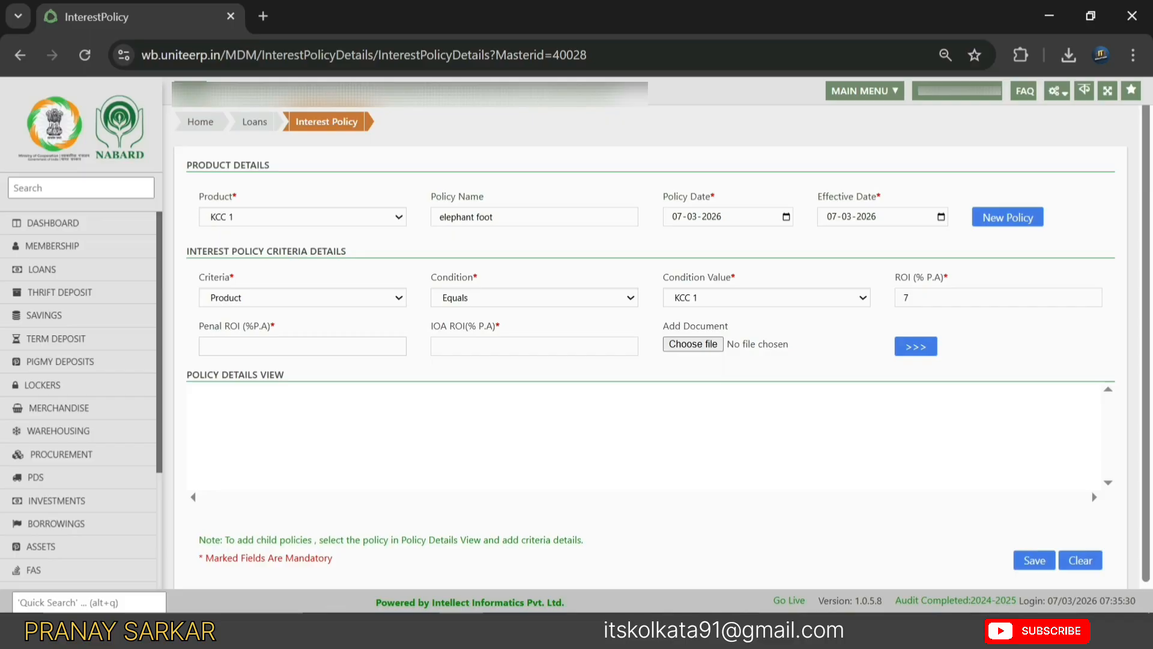
pyautogui.click(270, 346)
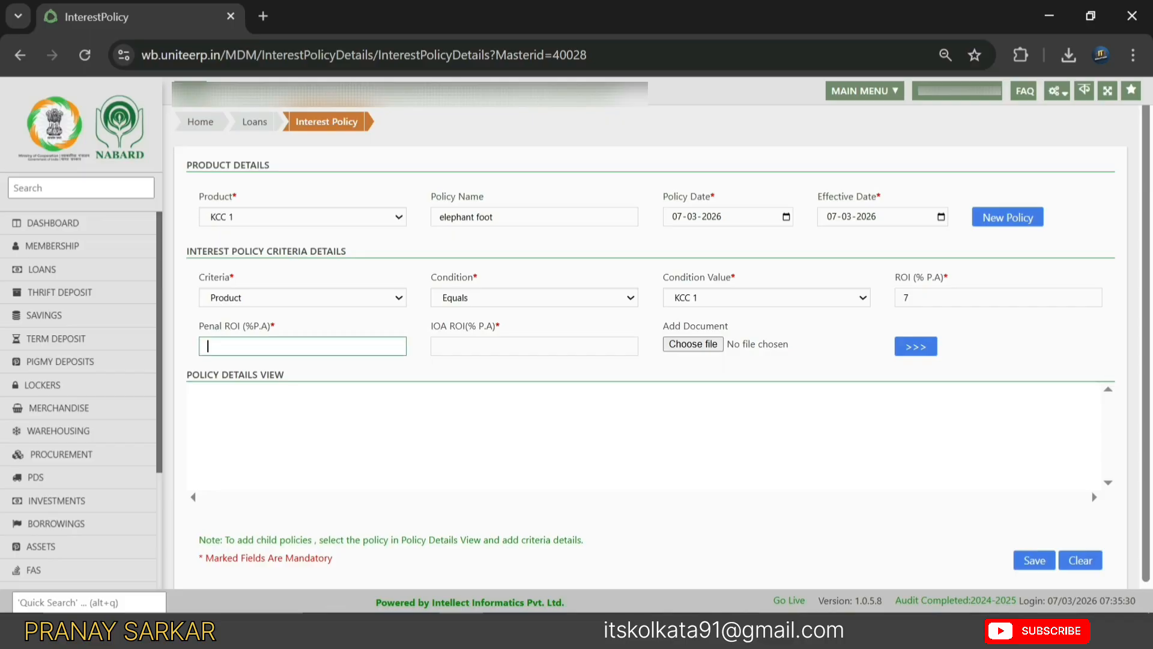
pyautogui.write('4.5')
pyautogui.press('Tab')
pyautogui.write('11.5')
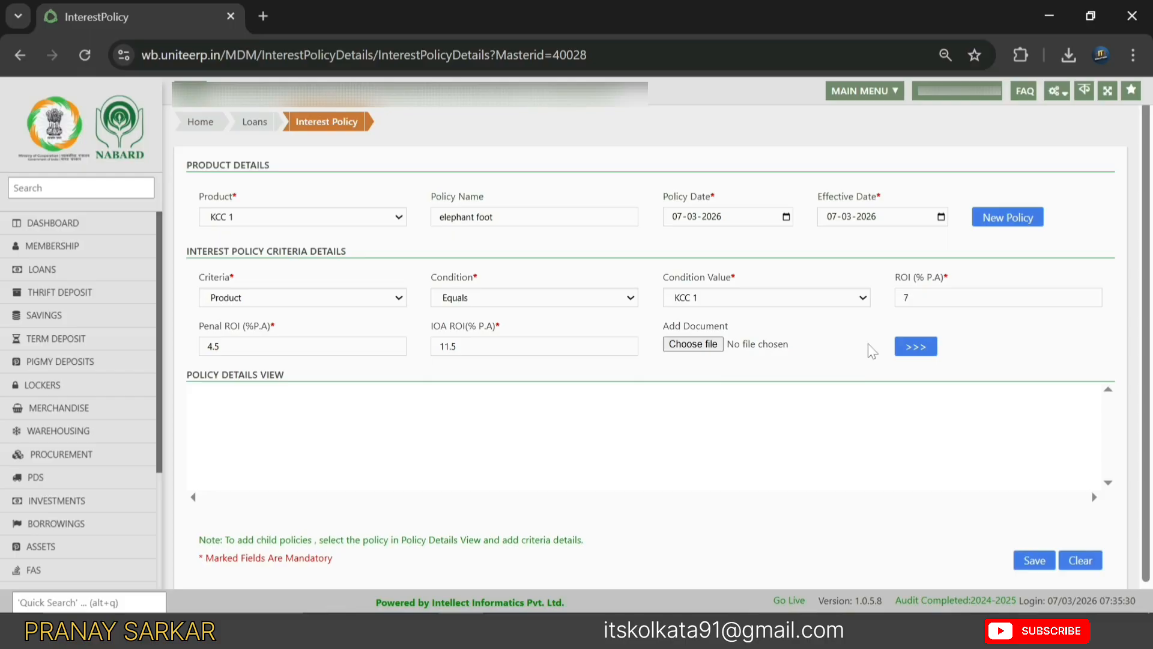
pyautogui.click(916, 346)
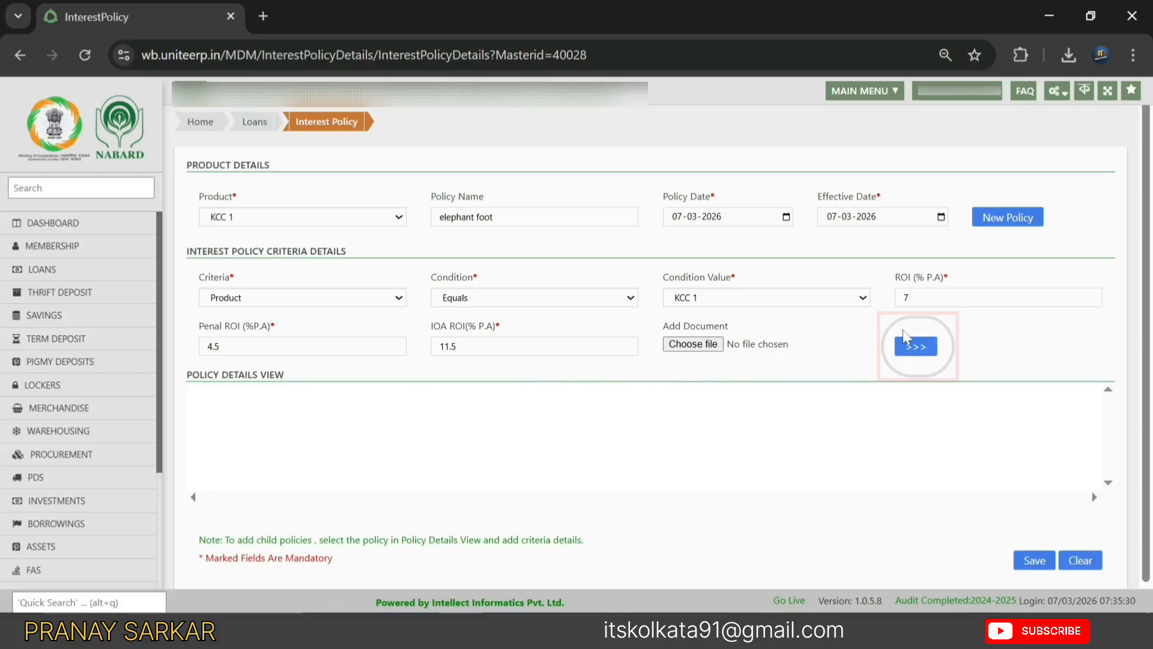
pyautogui.click(921, 346)
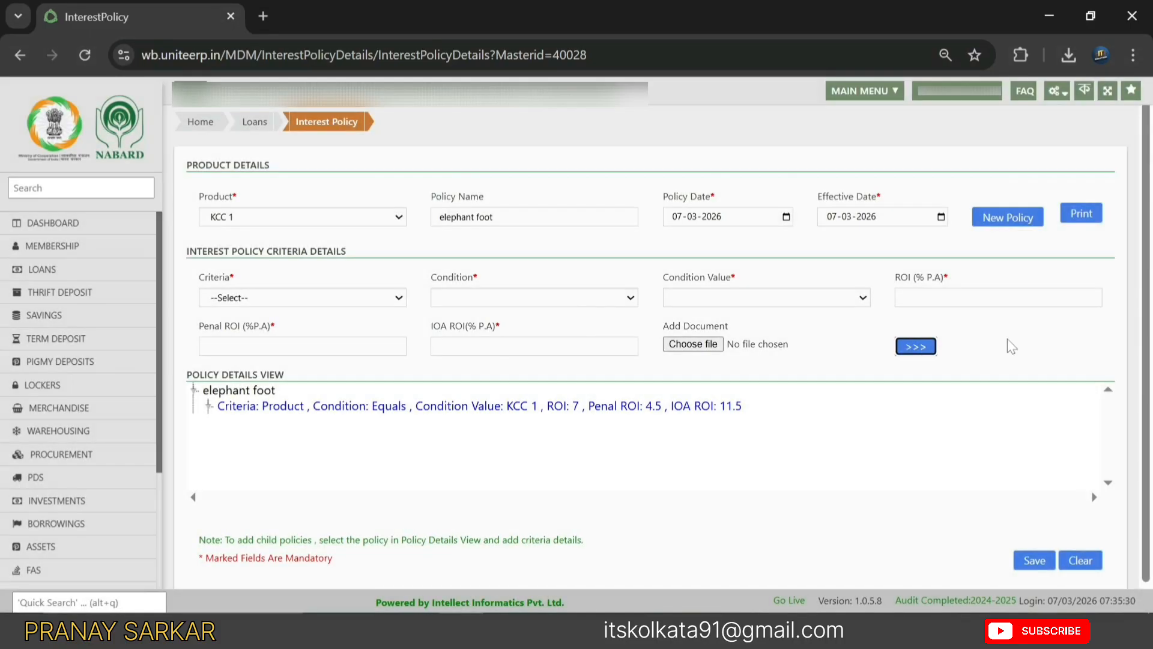
# - Save the elephant foot policy, then mark the Product Purpose Mapping step in PowerPoint
pyautogui.click(1034, 561)
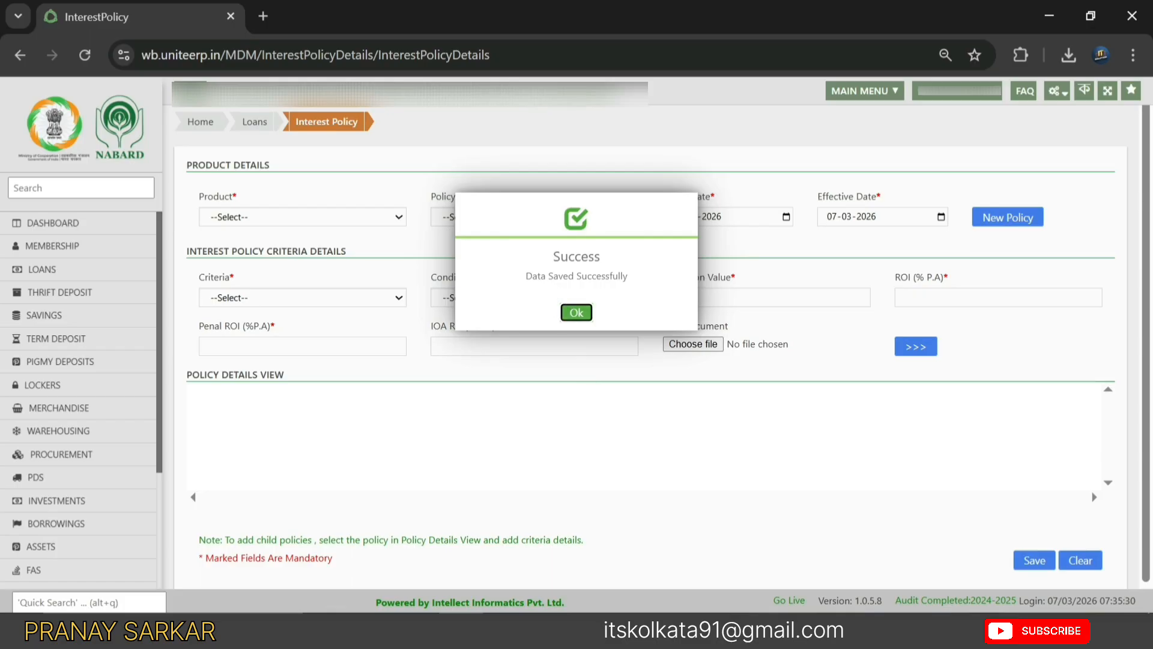
pyautogui.click(576, 312)
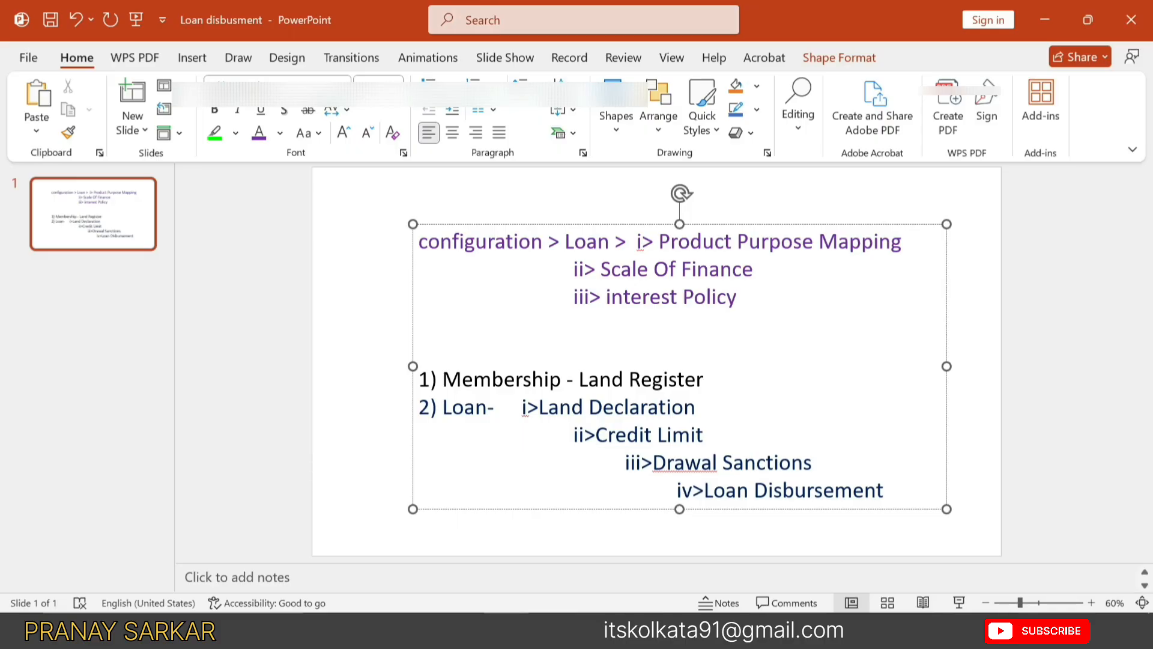
pyautogui.moveTo(615, 241); pyautogui.dragTo(904, 241)
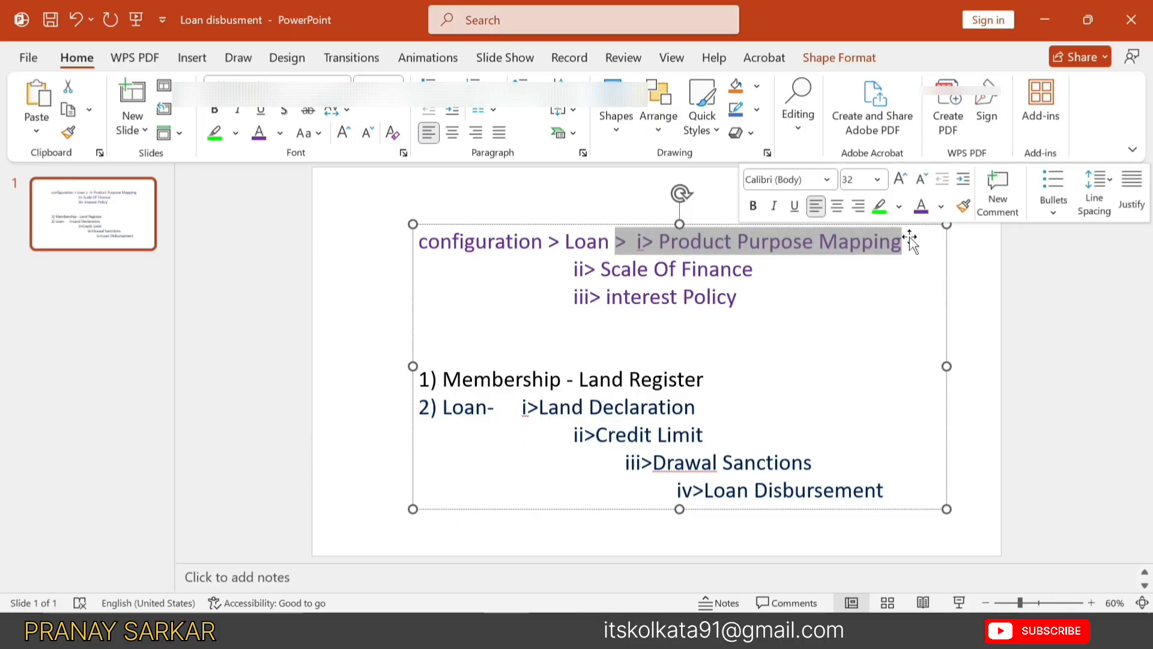
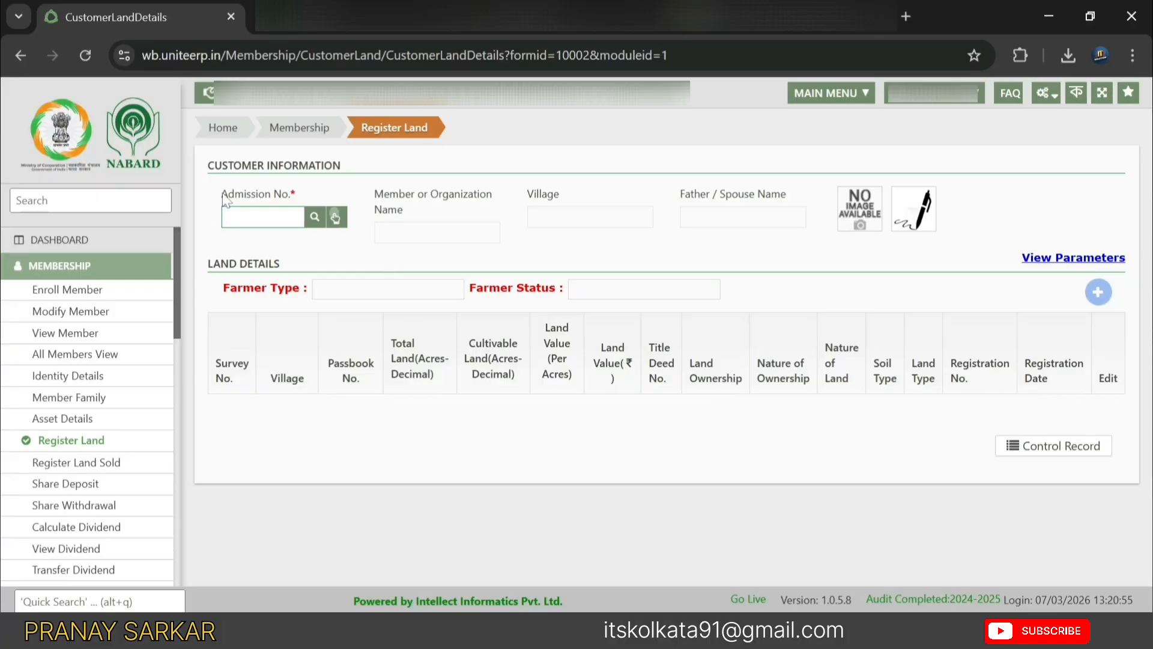
# - Search members by name in the Admission No. lookup and load the match's admission number, name and father's name
pyautogui.moveTo(224, 196); pyautogui.dragTo(301, 200)
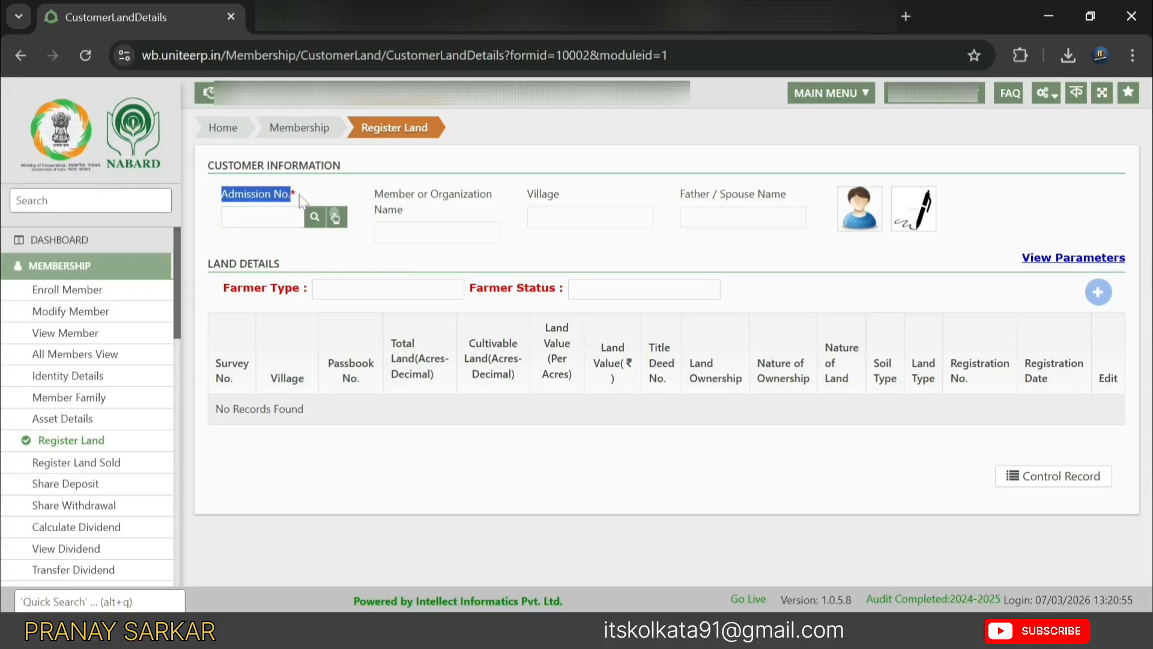
pyautogui.click(300, 200)
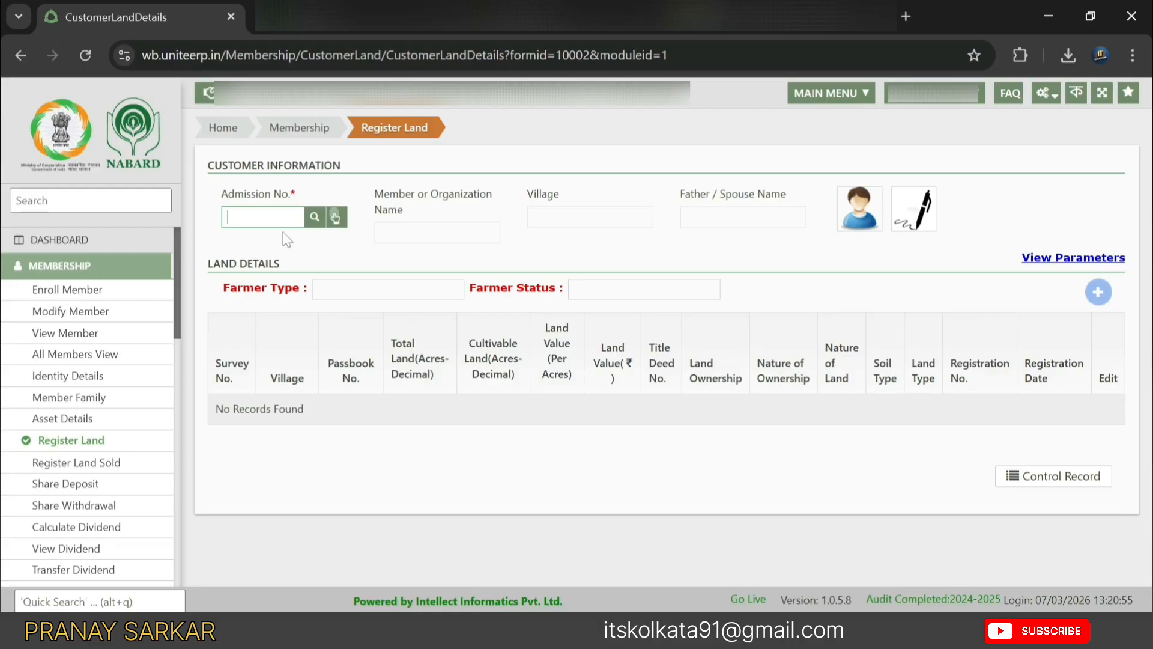
pyautogui.click(314, 221)
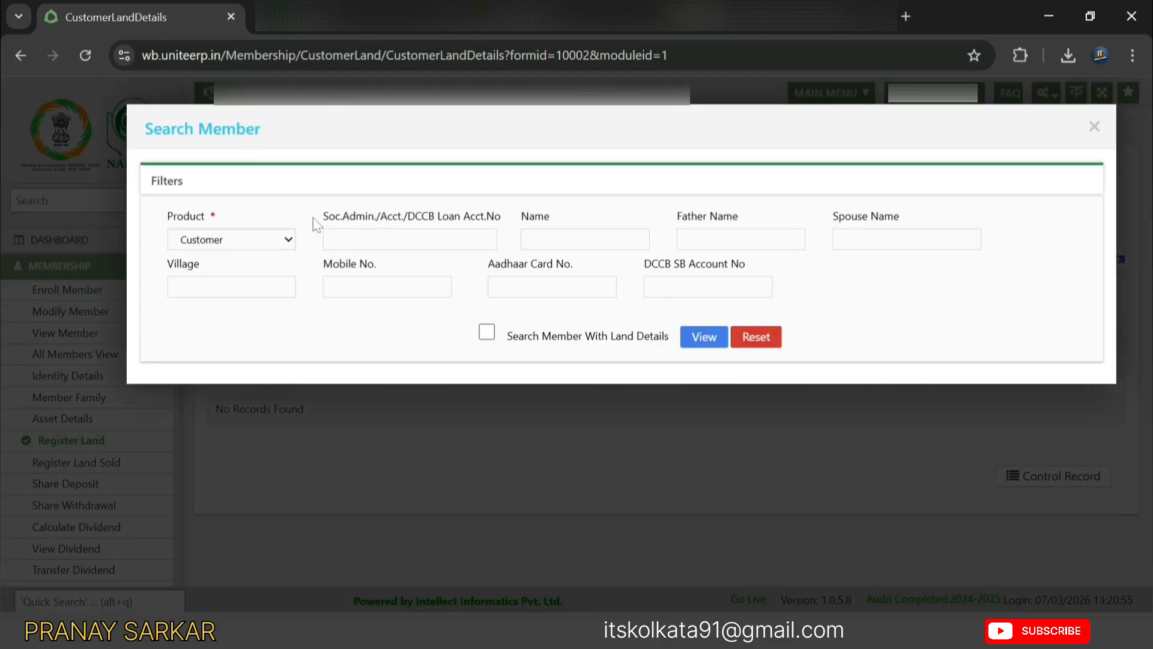
pyautogui.doubleClick(537, 217)
pyautogui.click(570, 240)
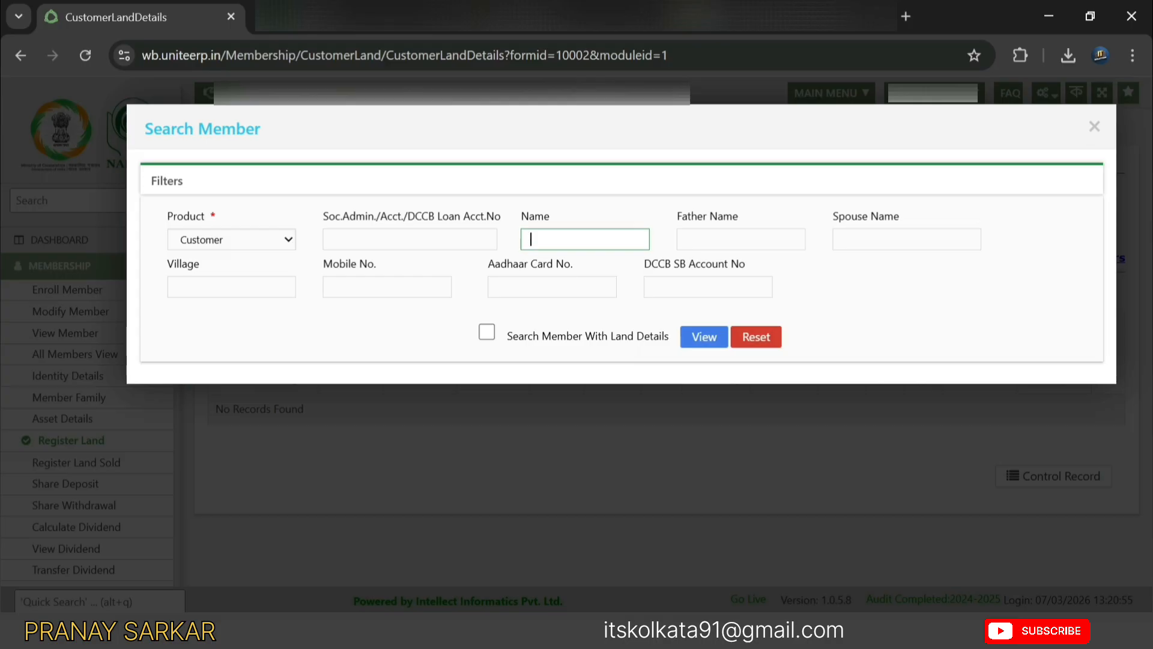
pyautogui.click(704, 335)
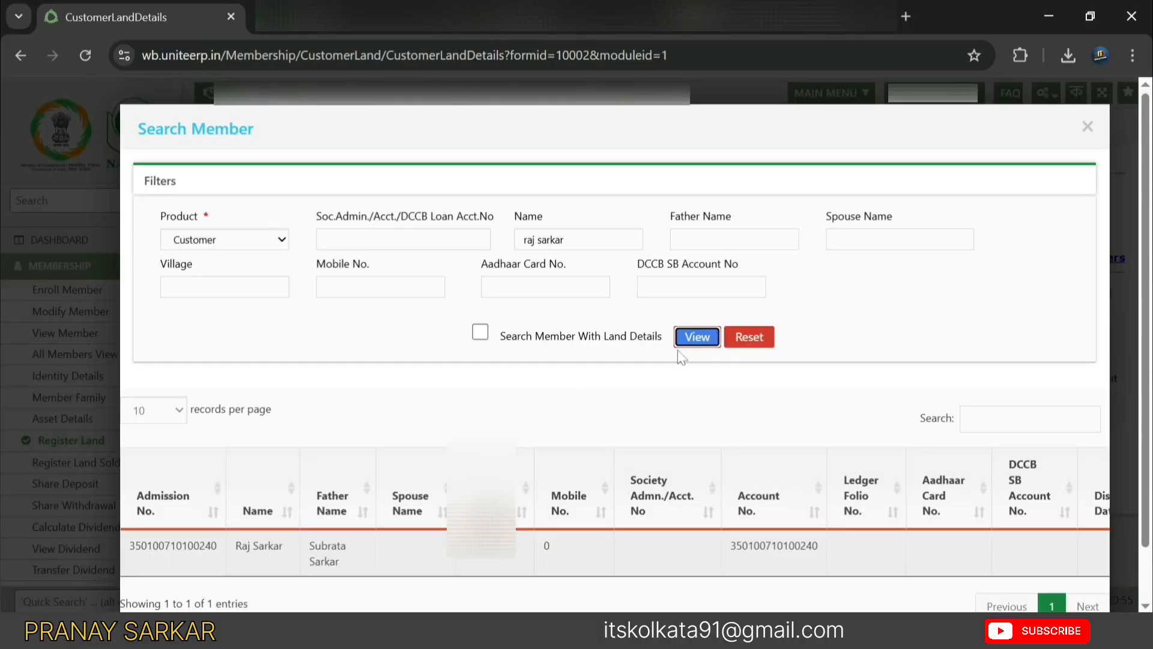
pyautogui.scroll(-1, 198, 489)
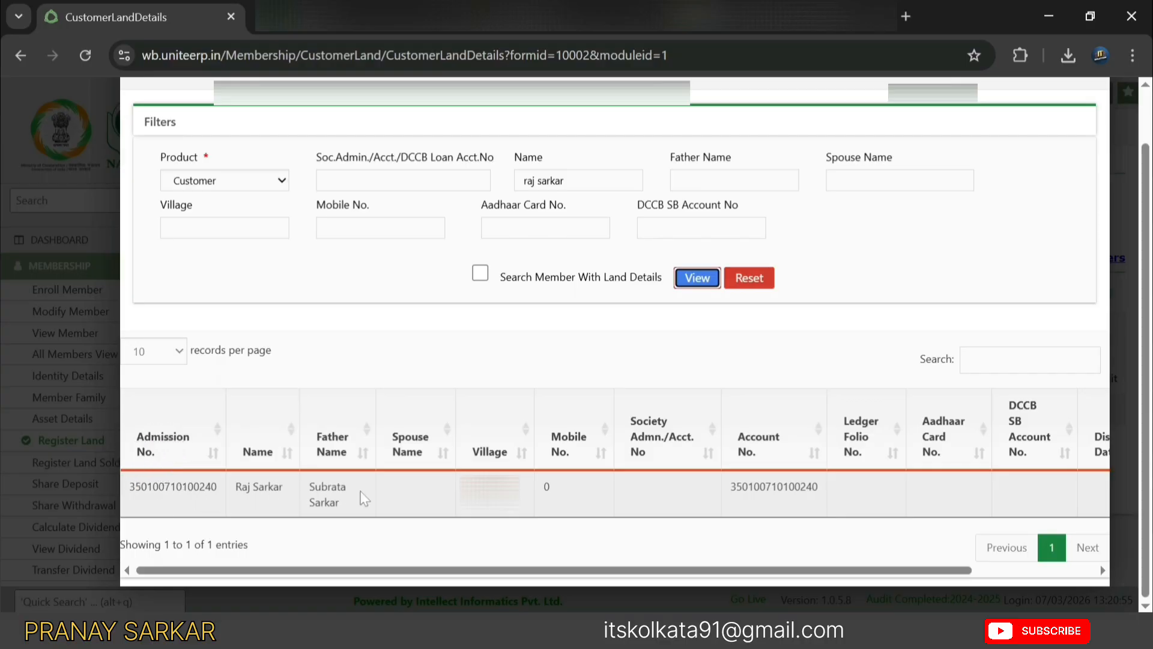
pyautogui.click(306, 504)
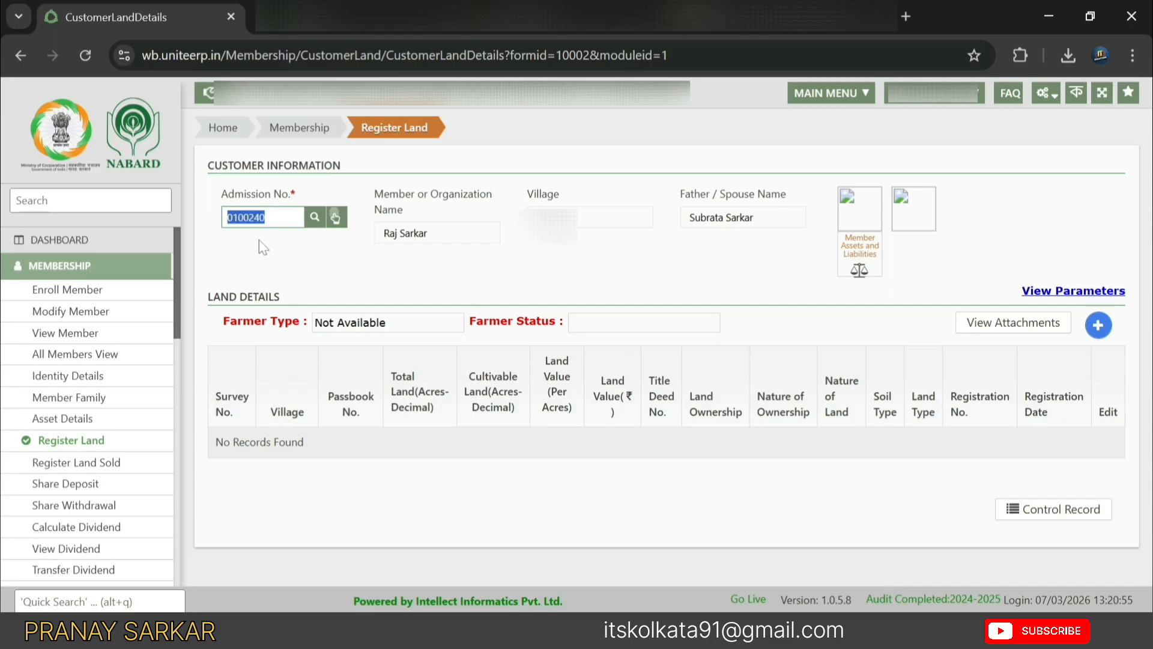
# - Start a new land record with State West Bengal and District 24 PARAGANAS NORTH prefilled
pyautogui.click(275, 218)
pyautogui.click(370, 223)
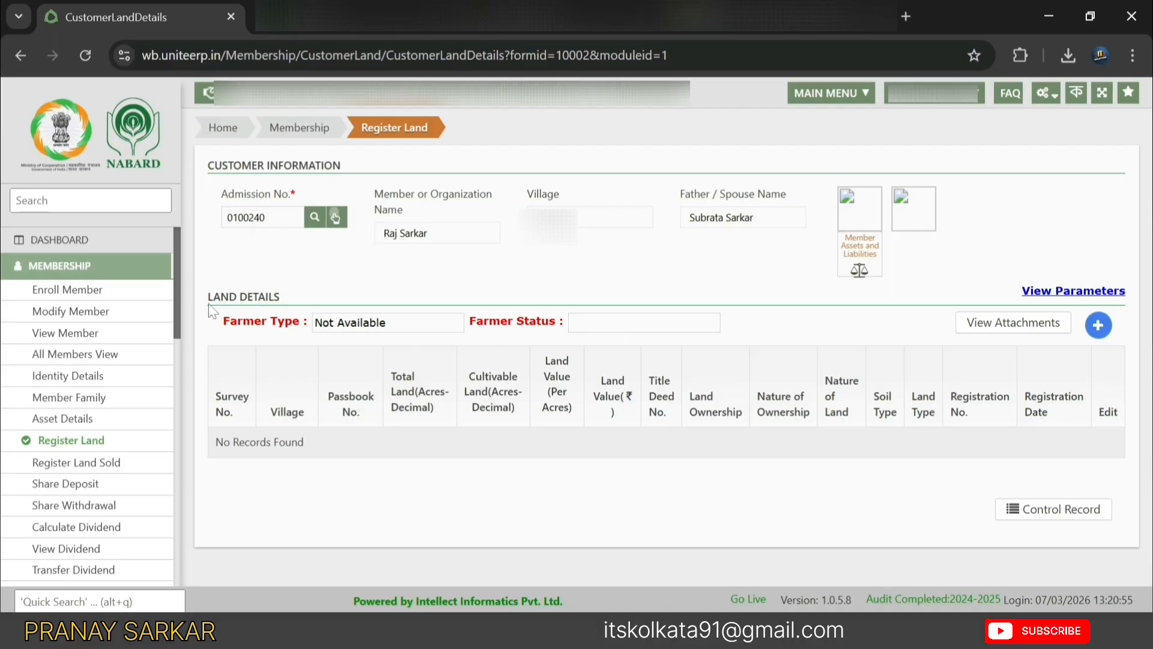
pyautogui.moveTo(208, 297); pyautogui.dragTo(344, 317)
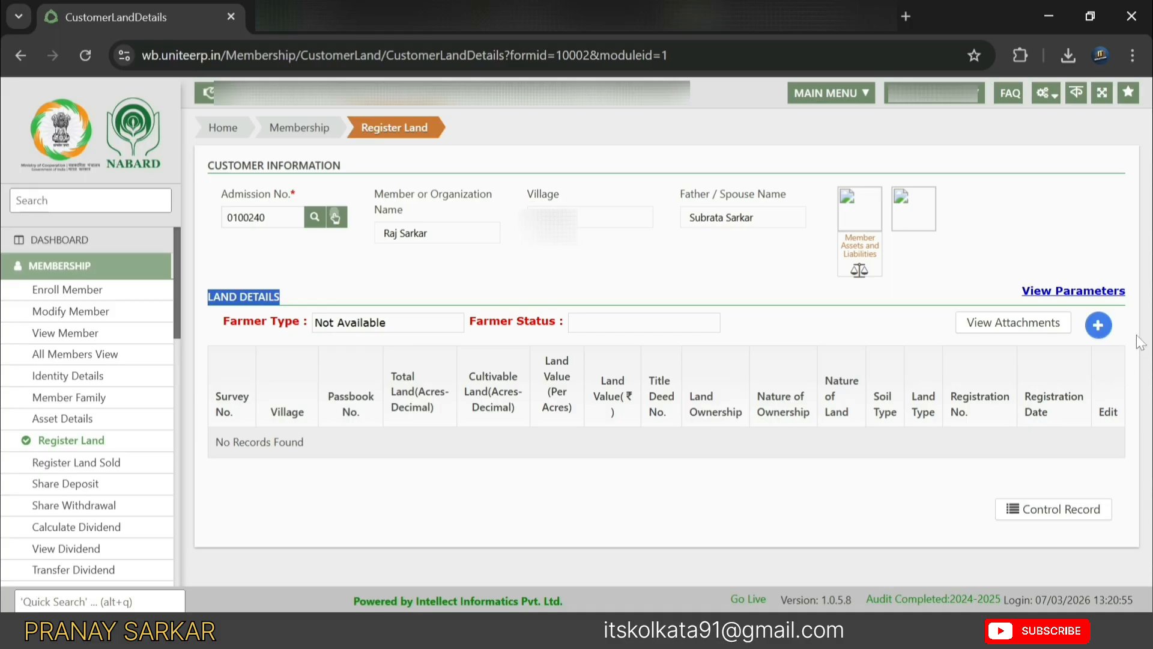
pyautogui.click(1098, 322)
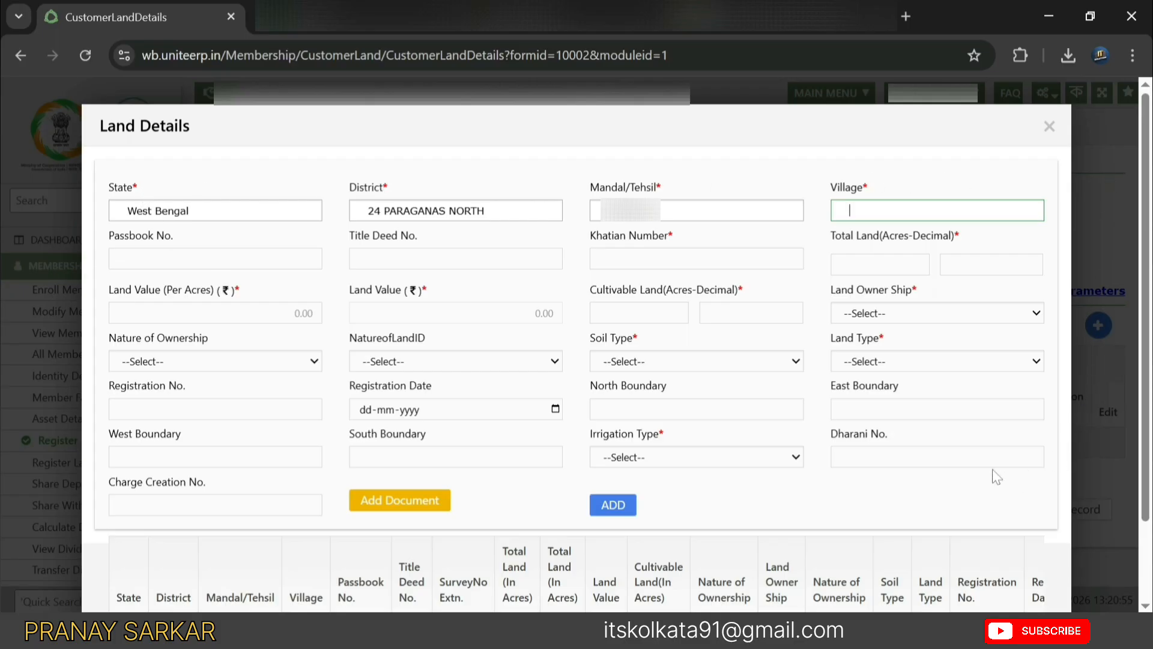
# - Choose the member's village from the Village dropdown, completing Mandal/Tehsil and Village
pyautogui.moveTo(141, 190); pyautogui.dragTo(125, 192)
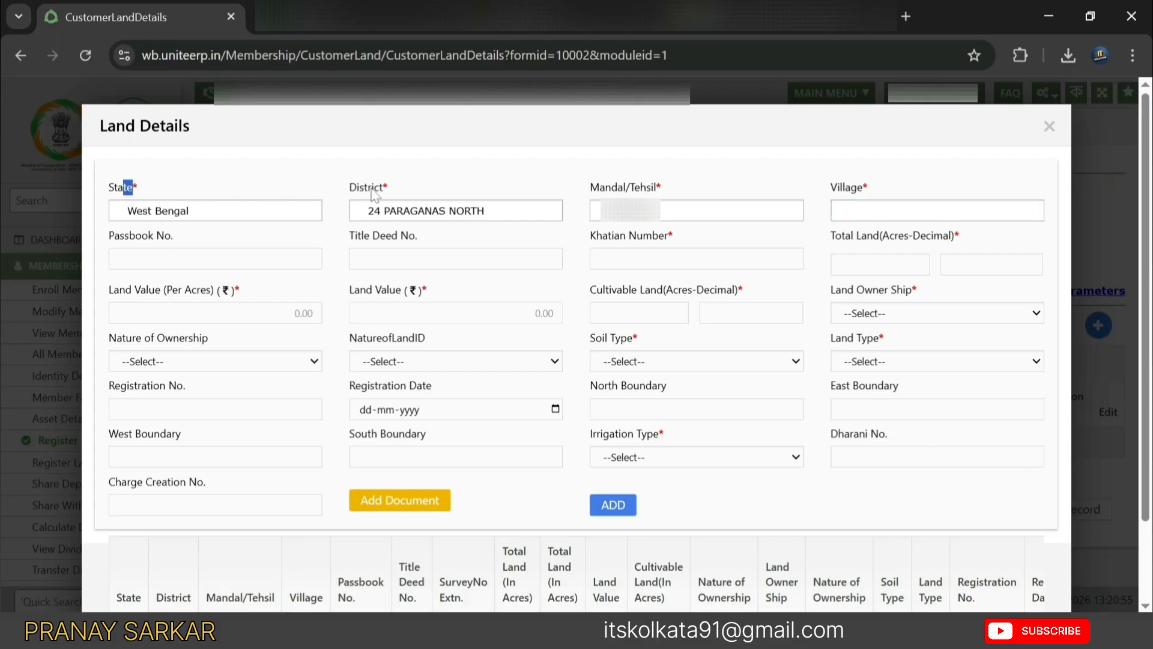
pyautogui.moveTo(374, 189); pyautogui.dragTo(387, 189)
pyautogui.click(384, 231)
pyautogui.click(865, 211)
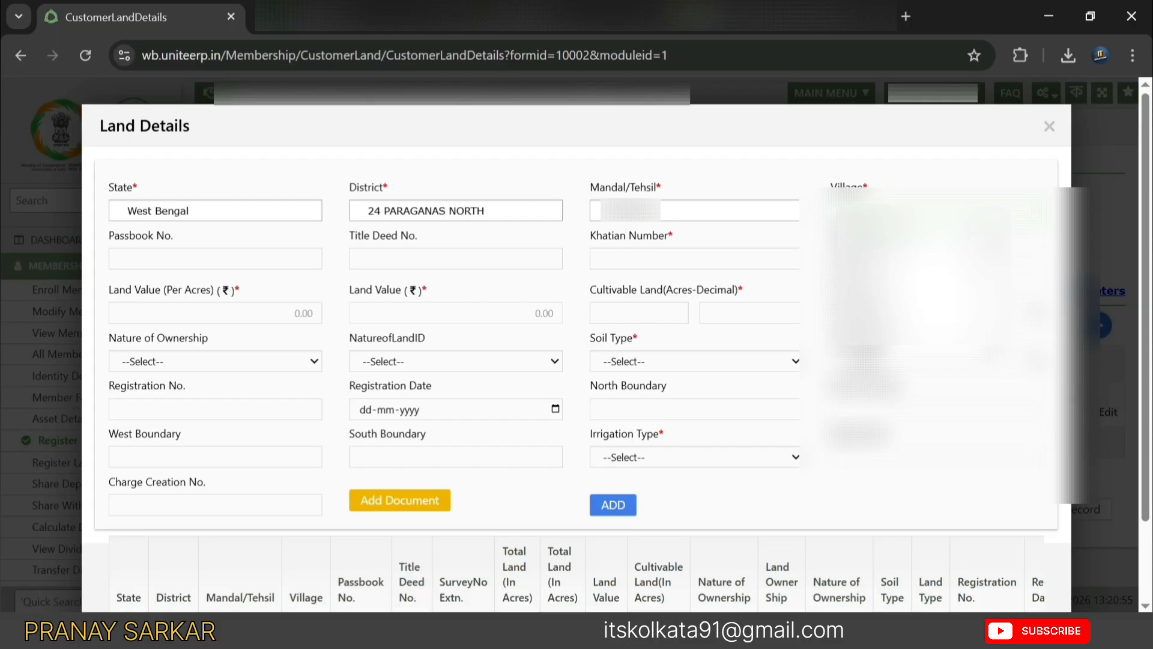
pyautogui.click(913, 233)
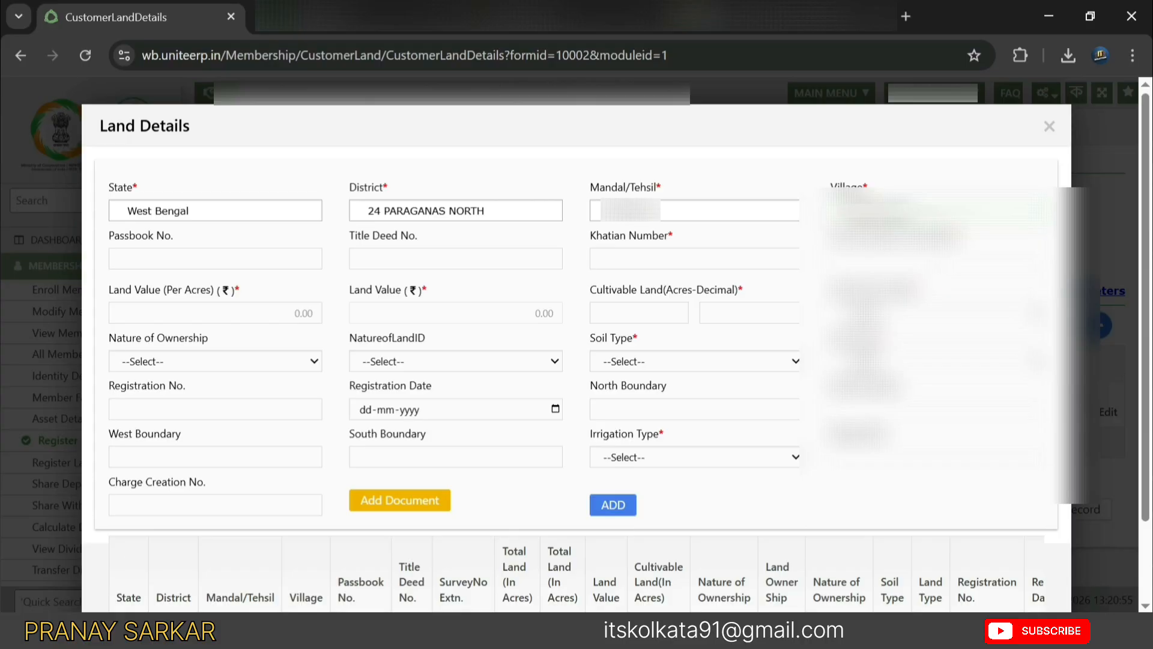
pyautogui.moveTo(591, 238); pyautogui.dragTo(684, 241)
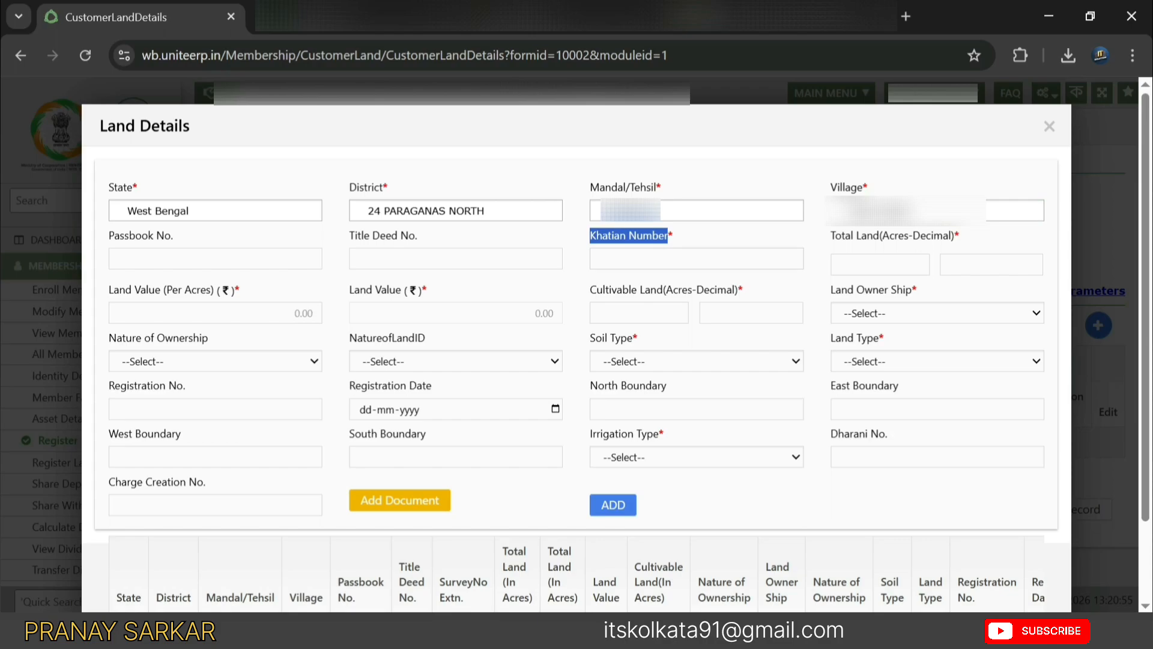
# - Enter Khatian Number 2845, 2 acres total and cultivable land, and 1200000 per acre value
pyautogui.click(661, 259)
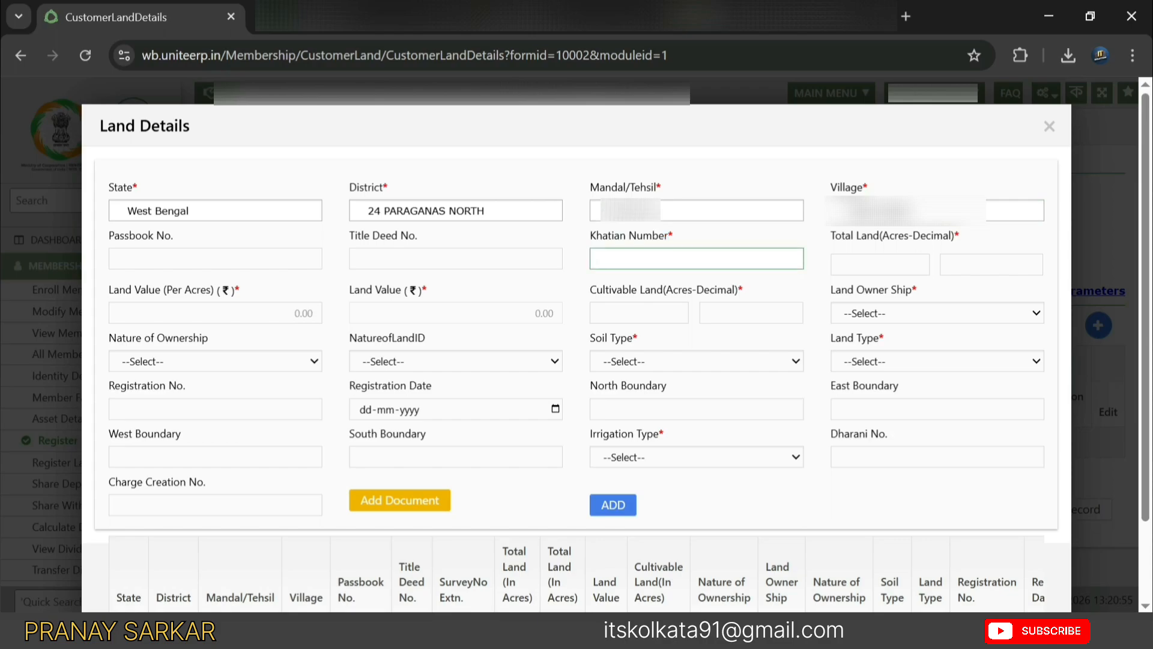
pyautogui.write('2845')
pyautogui.click(844, 259)
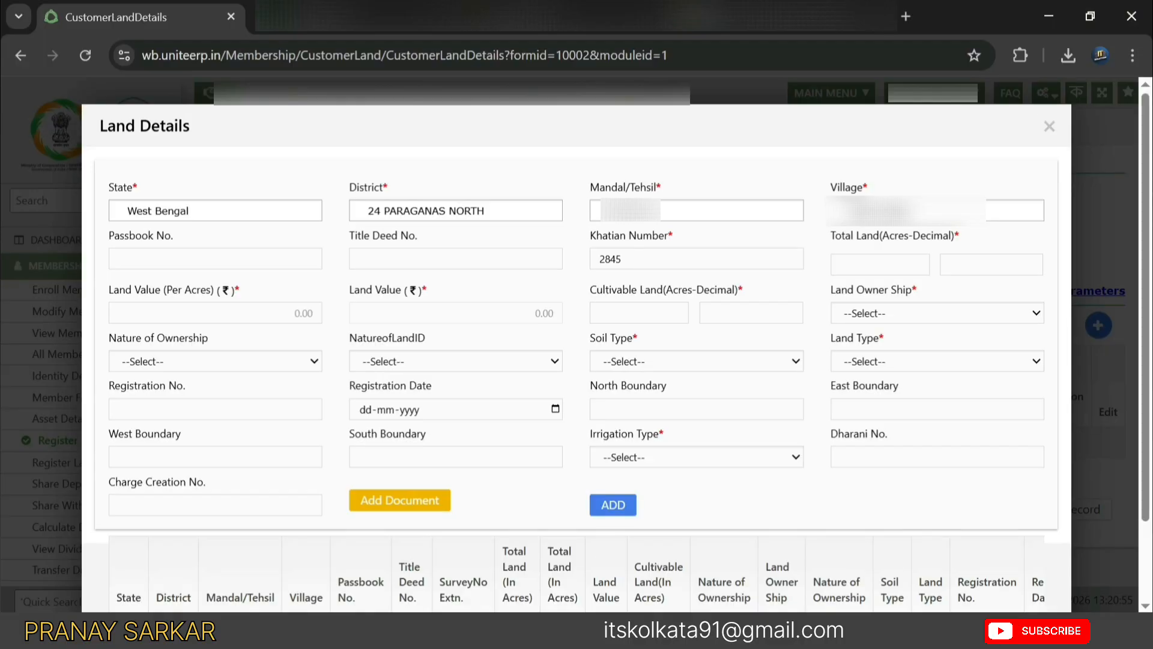
pyautogui.press('Tab')
pyautogui.write('2')
pyautogui.press('Tab')
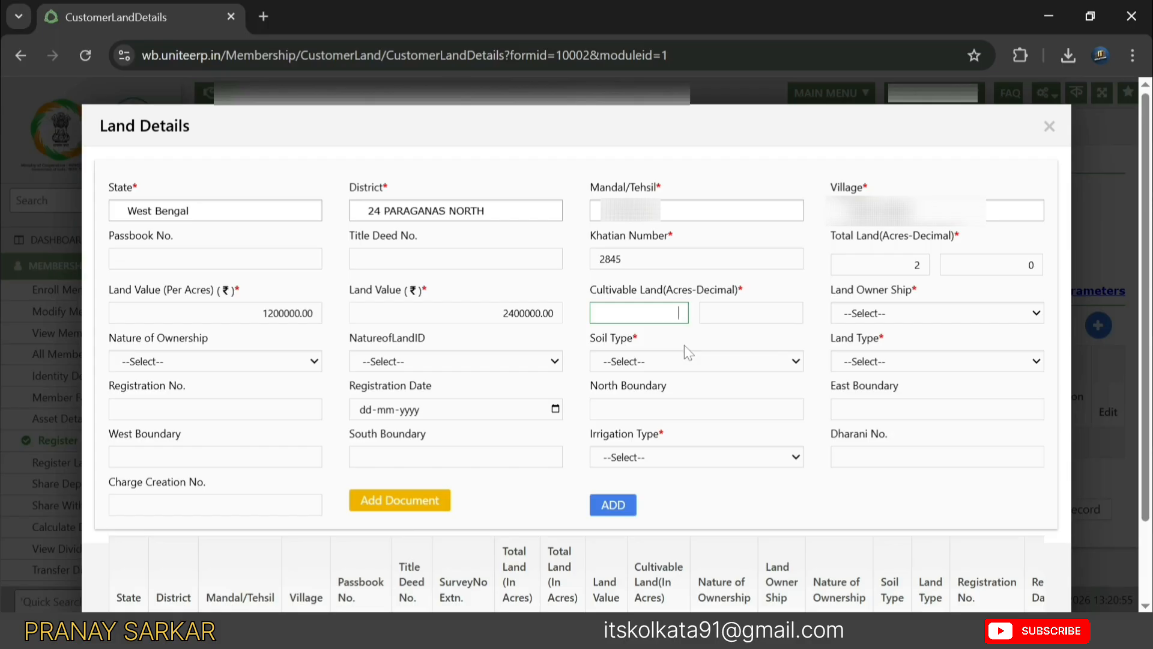
pyautogui.write('2')
pyautogui.press('Tab')
pyautogui.write('0')
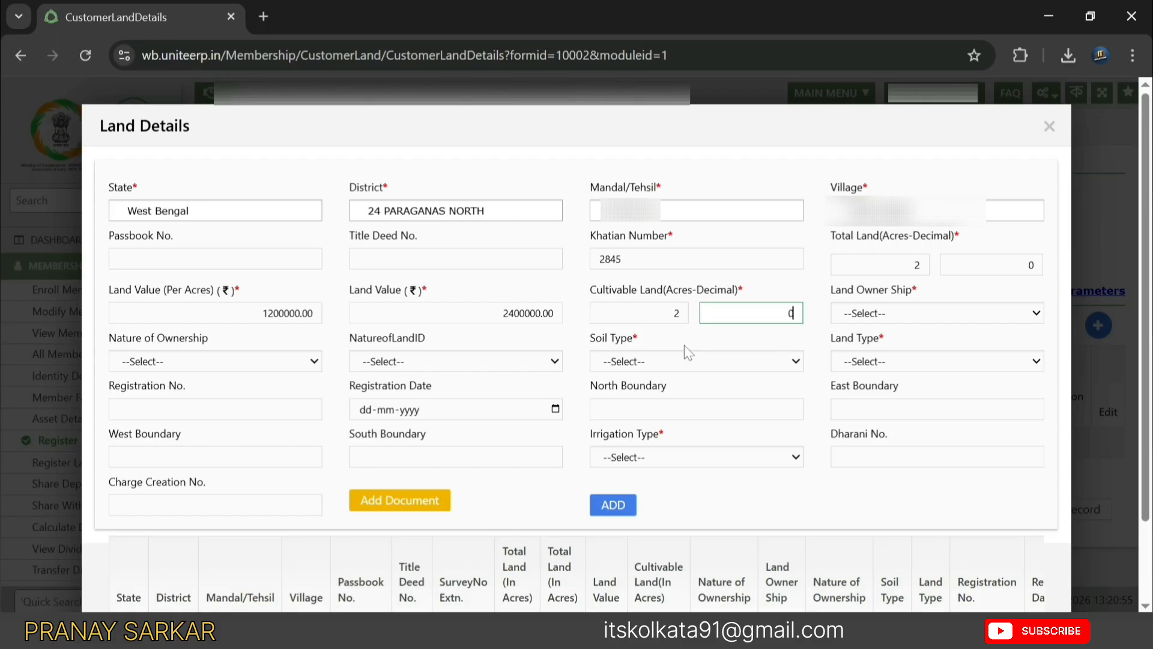
# - Set land ownership to Absolute Owner and soil type and land type to Not Available
pyautogui.click(900, 317)
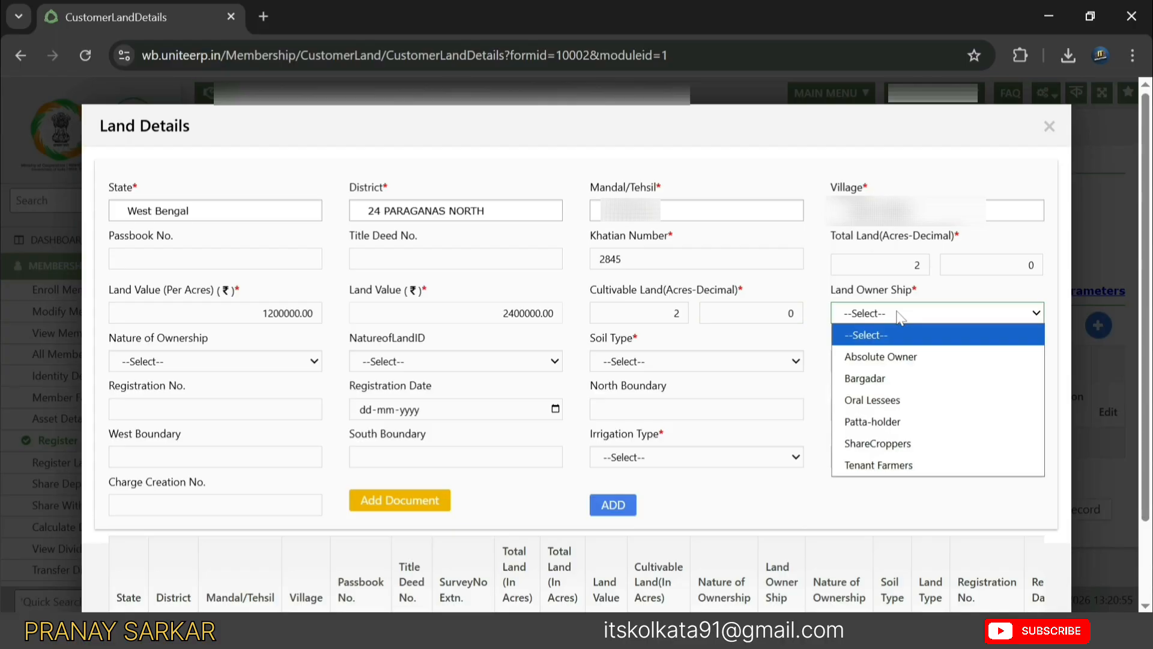
pyautogui.click(881, 356)
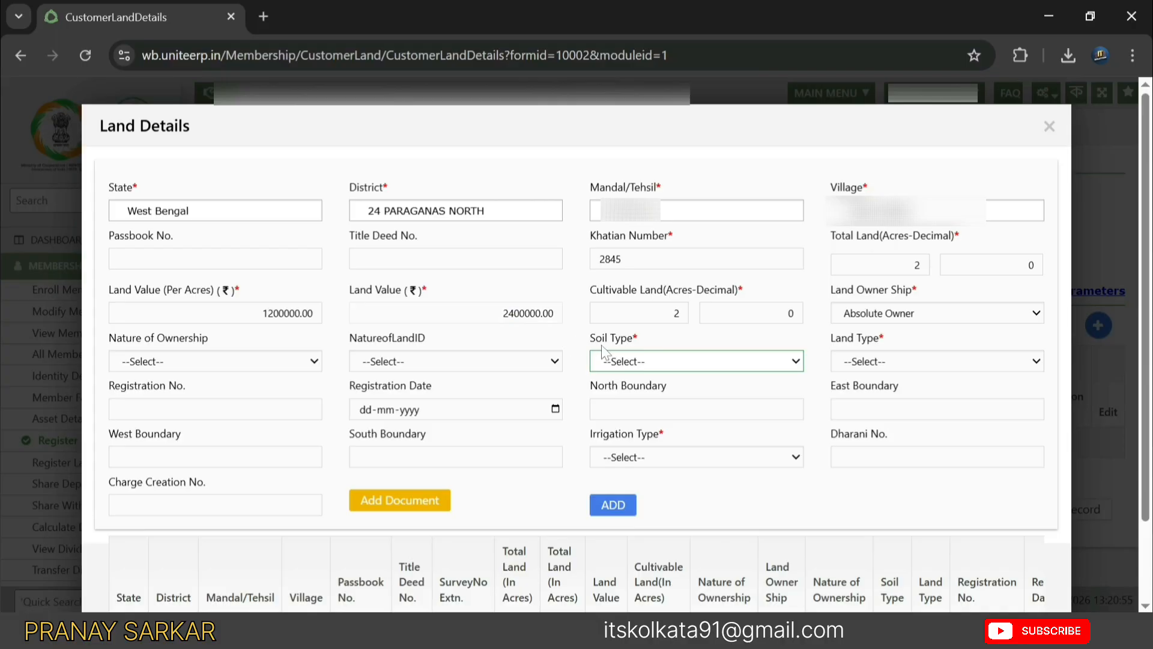
pyautogui.click(638, 362)
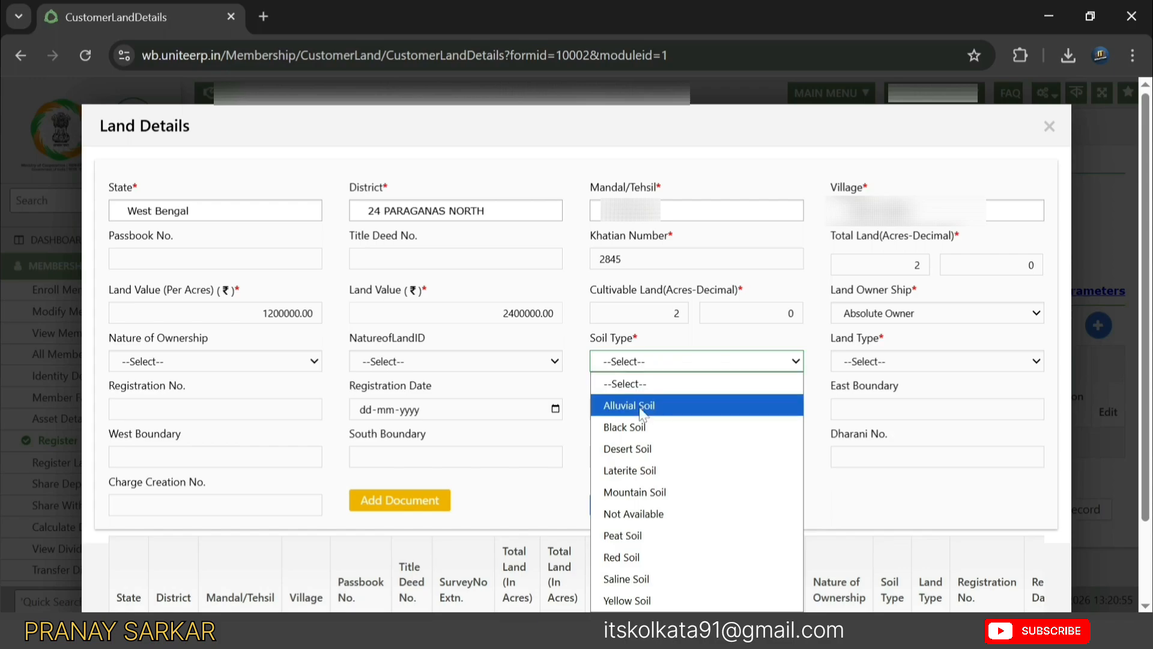
pyautogui.click(639, 514)
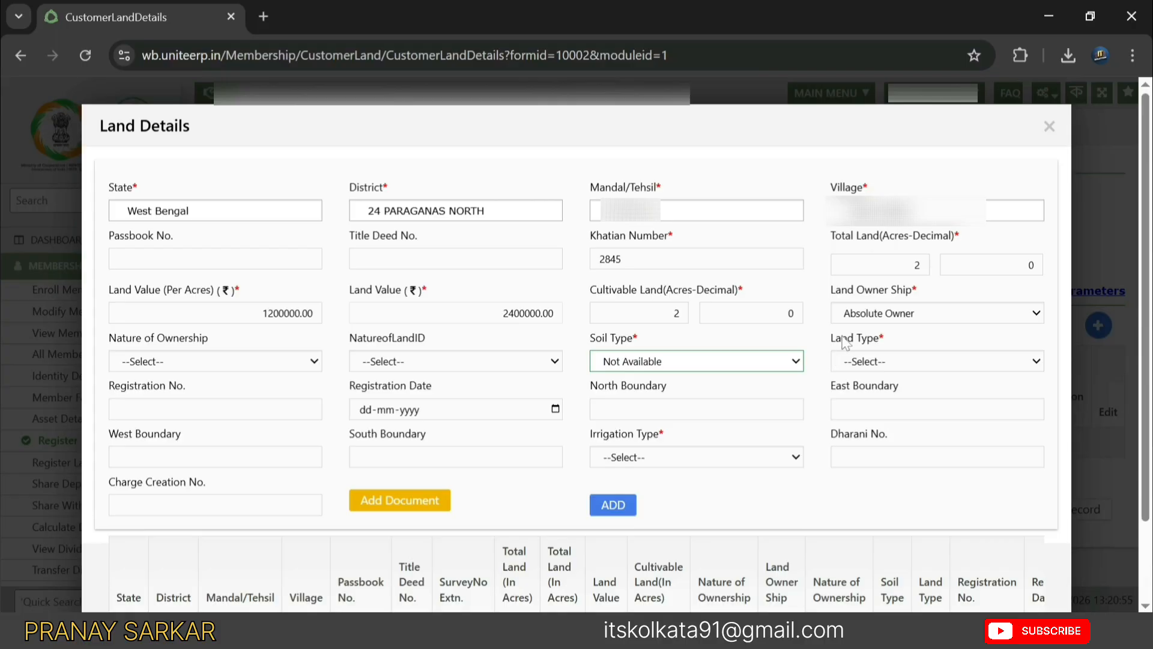
pyautogui.click(860, 364)
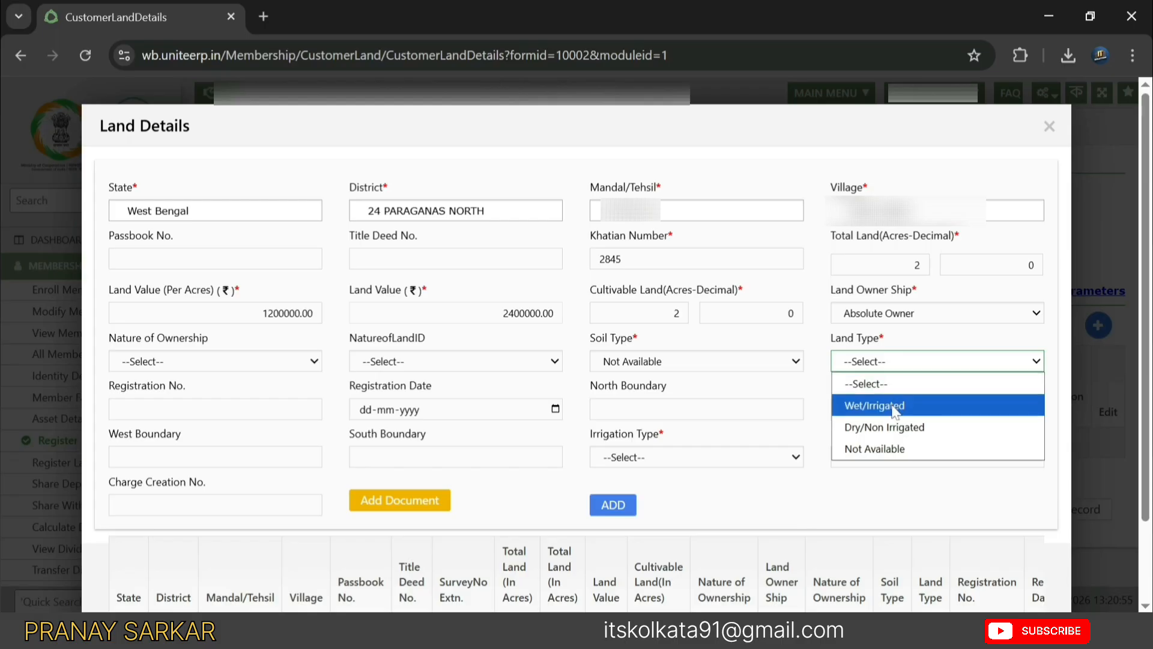
pyautogui.click(897, 450)
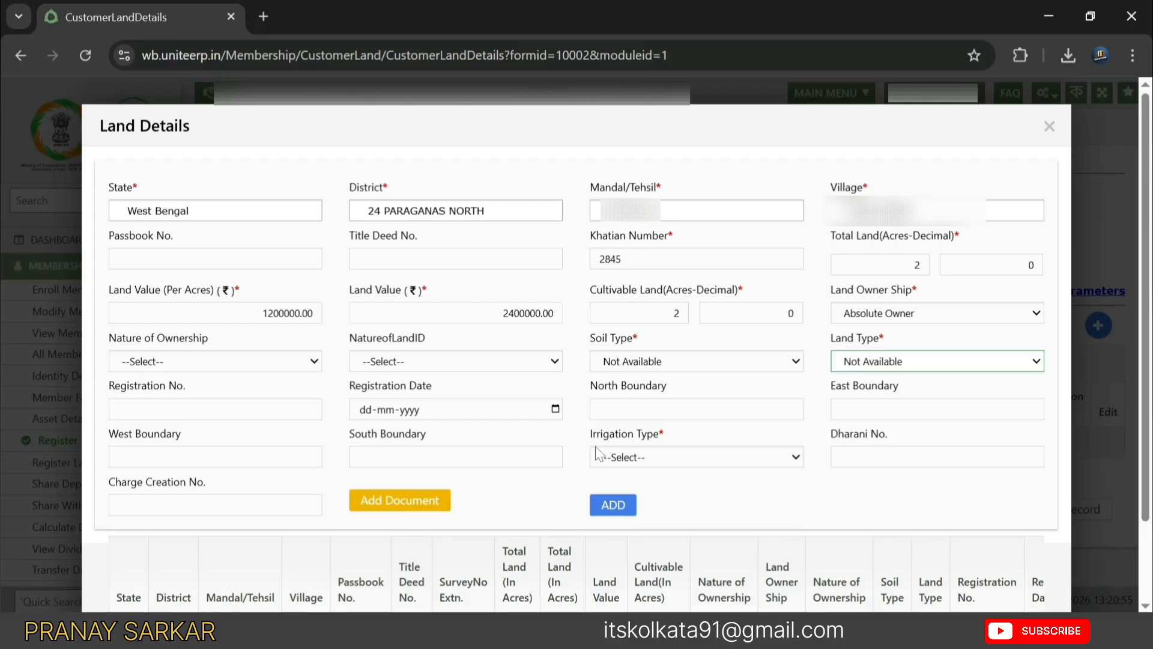
# - Set irrigation type to Not Available, add the land row to the grid and save
pyautogui.click(644, 463)
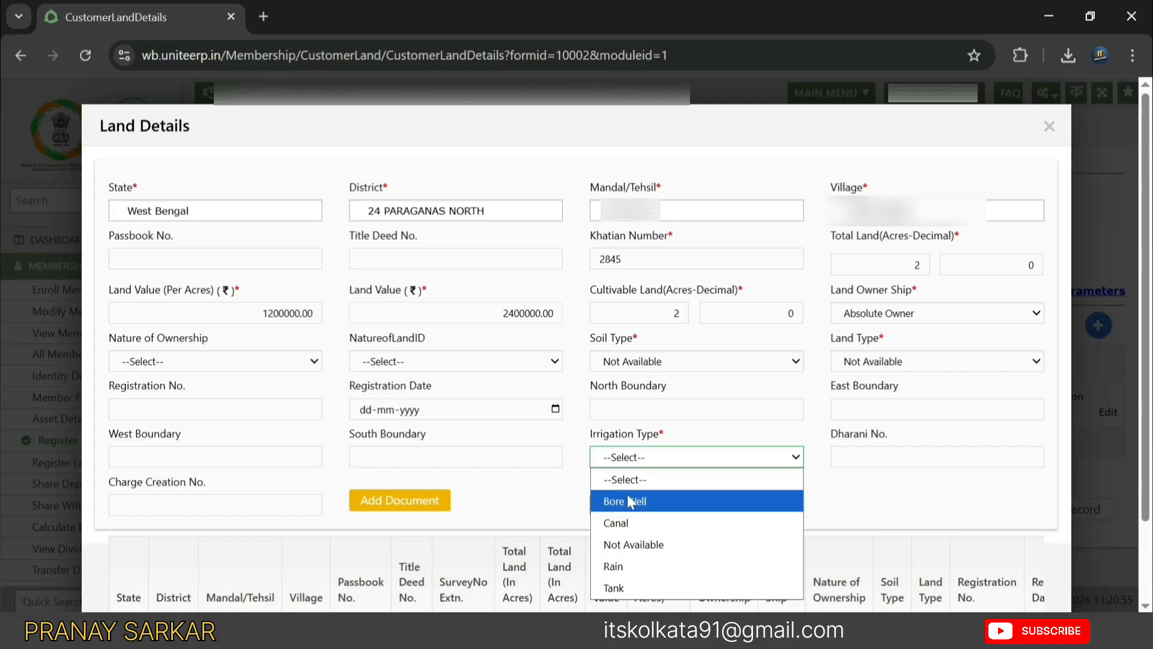
pyautogui.click(637, 548)
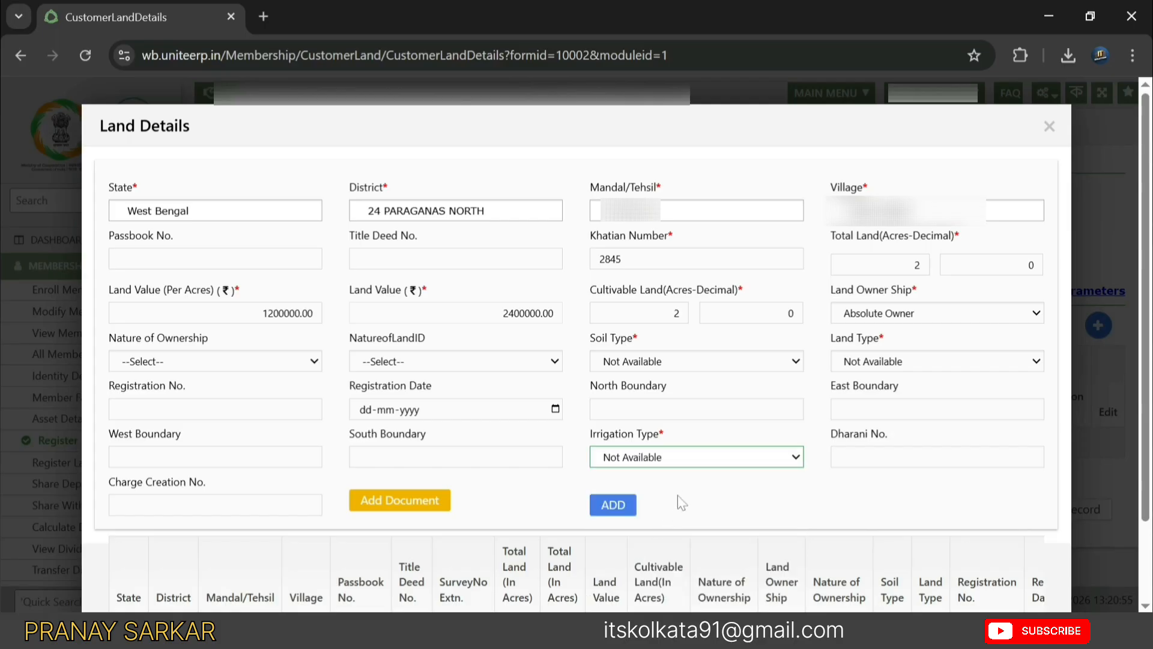
pyautogui.click(624, 516)
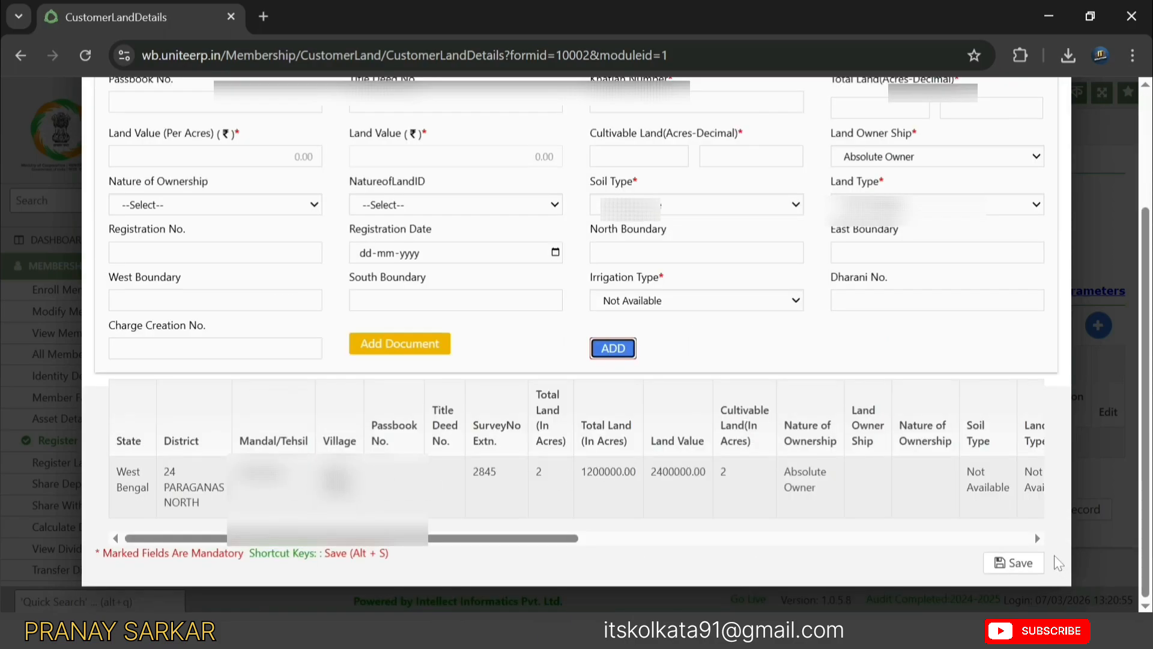
pyautogui.click(1020, 572)
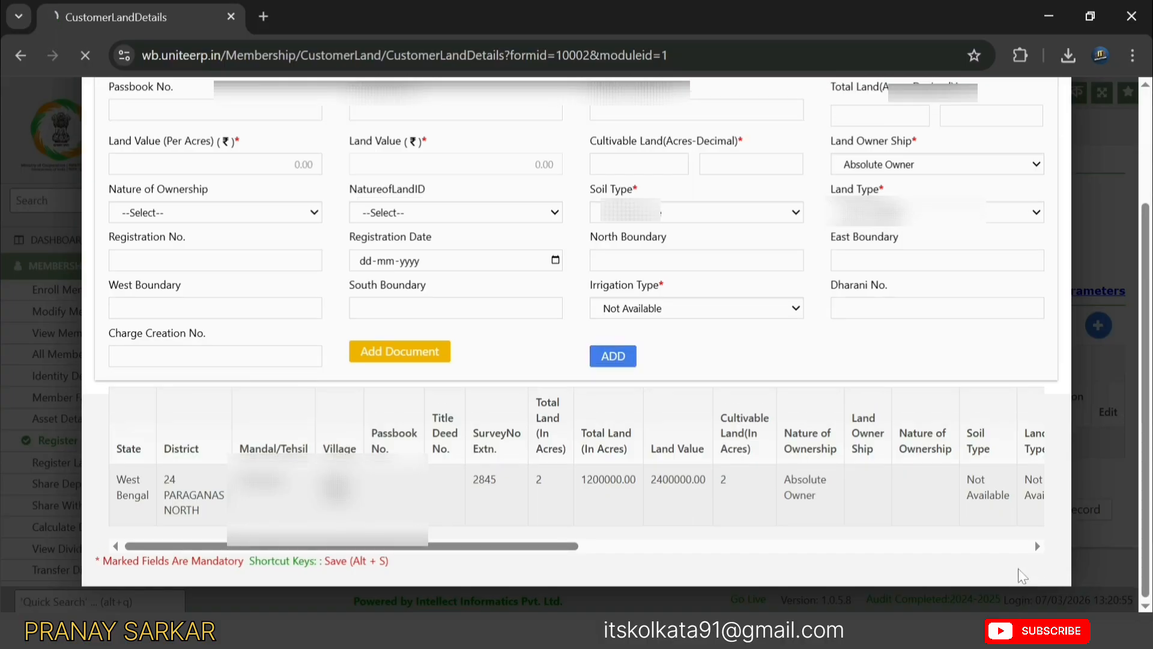